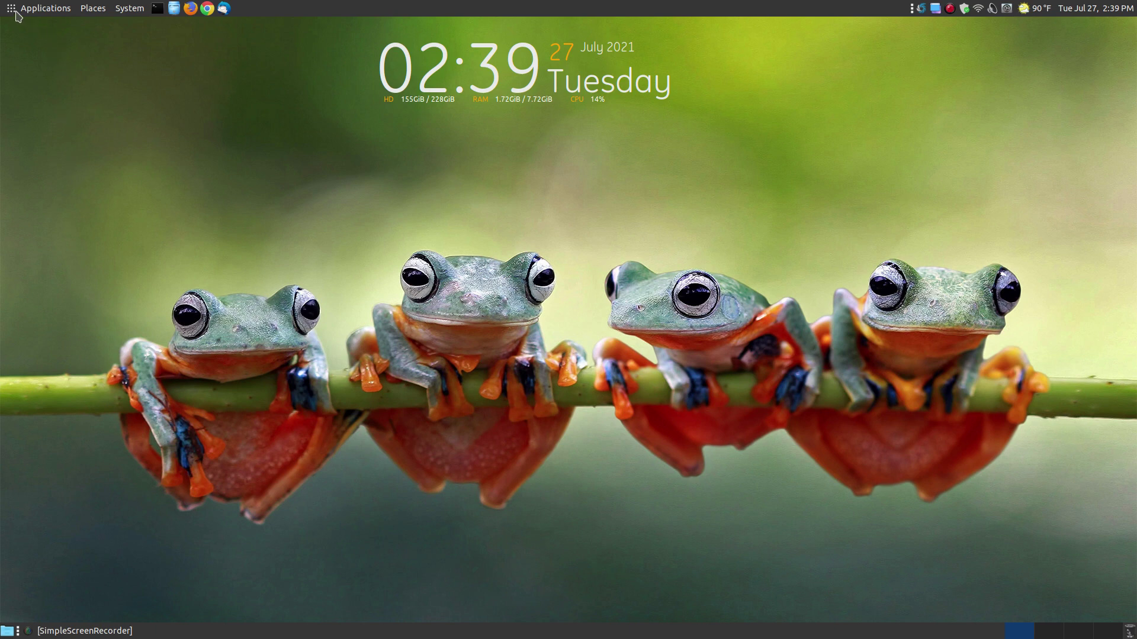
- Open the Applications menu to list the installed programs
left_click(17, 11)
- Launch Falkon from the Internet menu and select the Bing address in the address bar
mouse_move(46, 113)
left_click(170, 164)
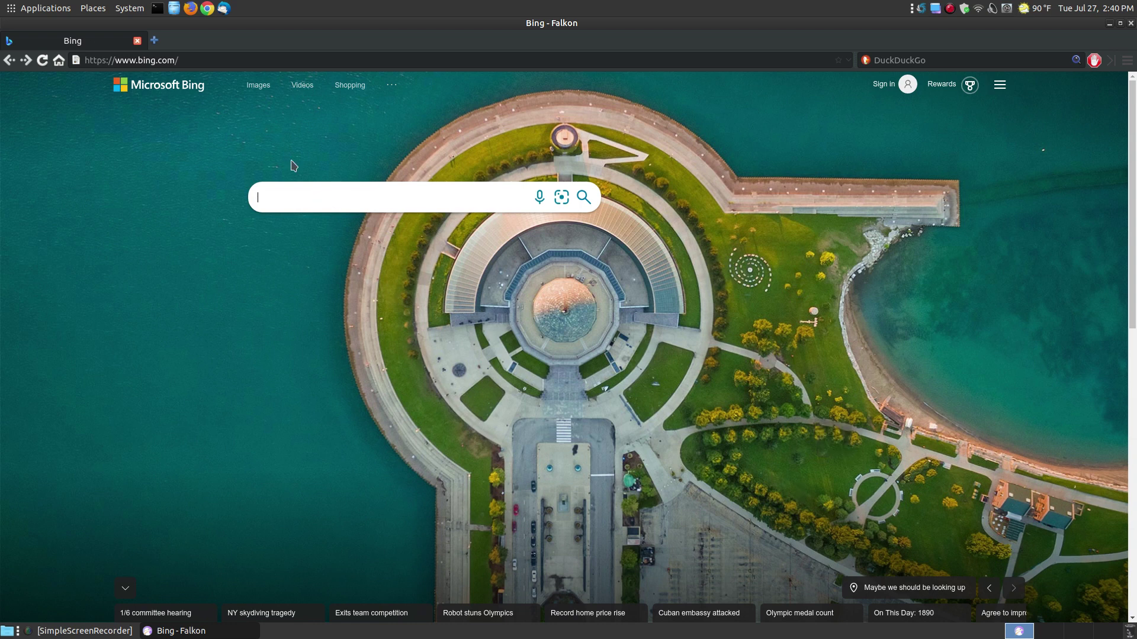
left_click(209, 61)
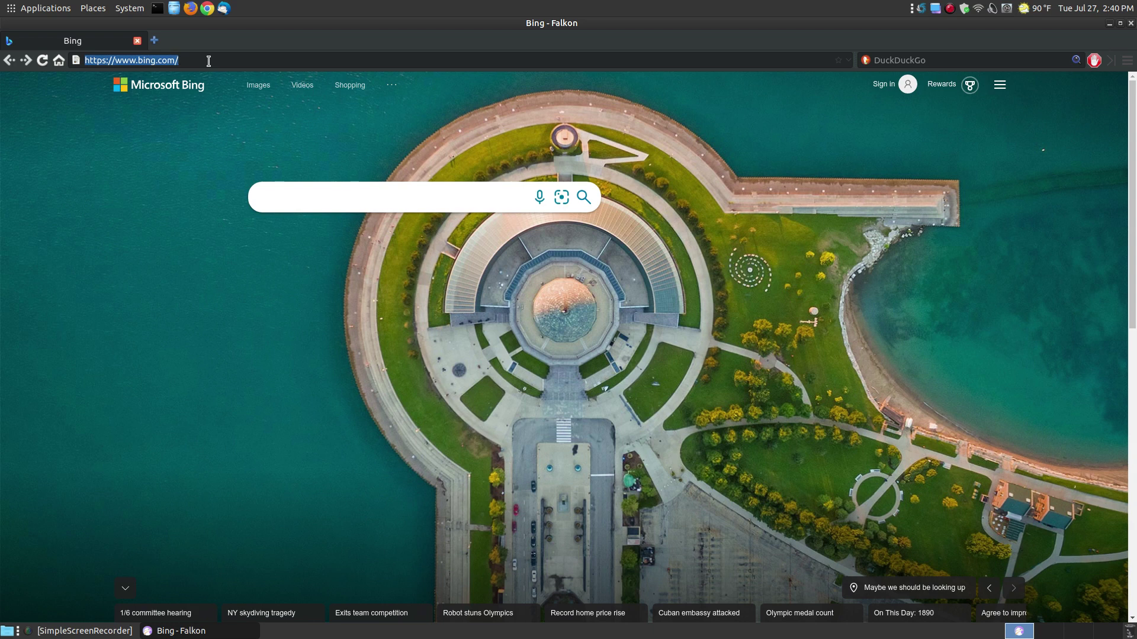
left_click(1094, 61)
type("youtube.com")
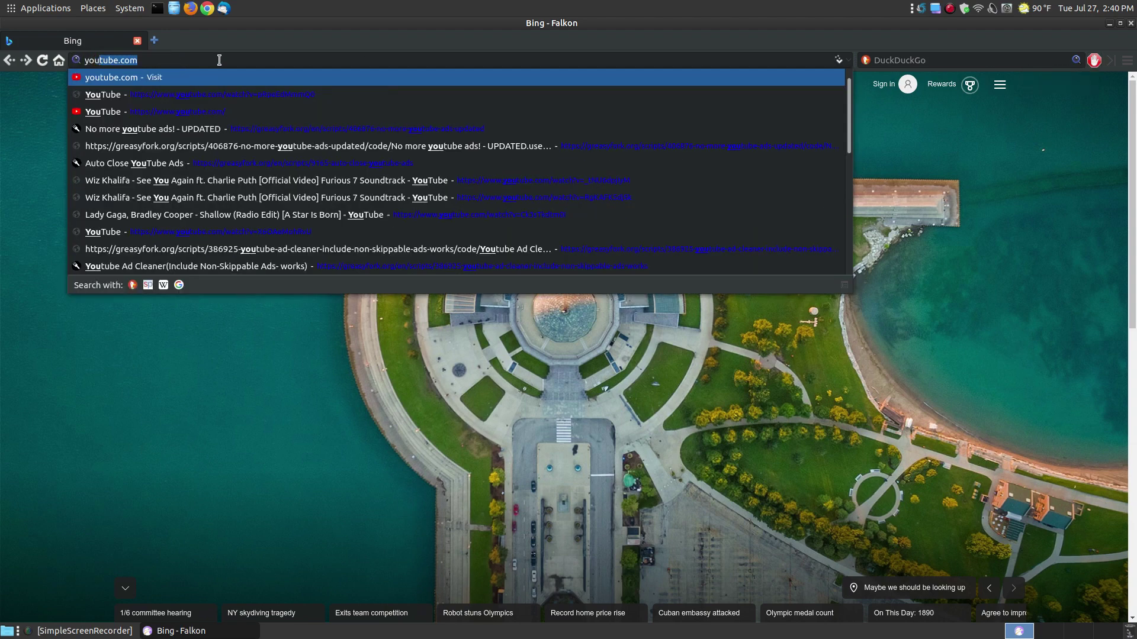
key("End")
key("Return")
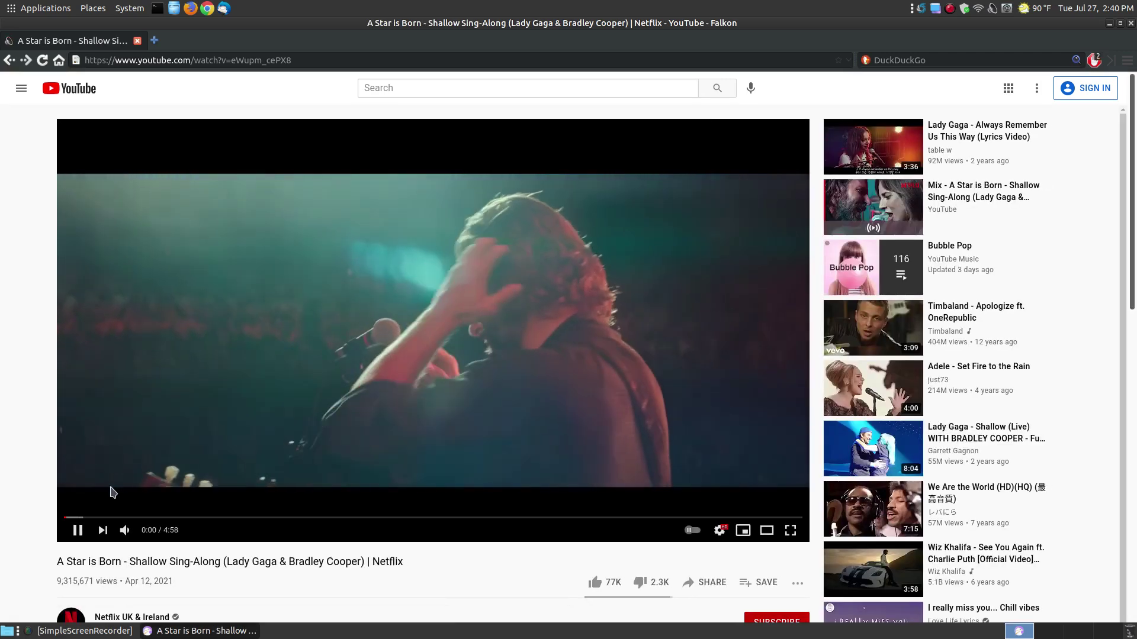
left_click(82, 529)
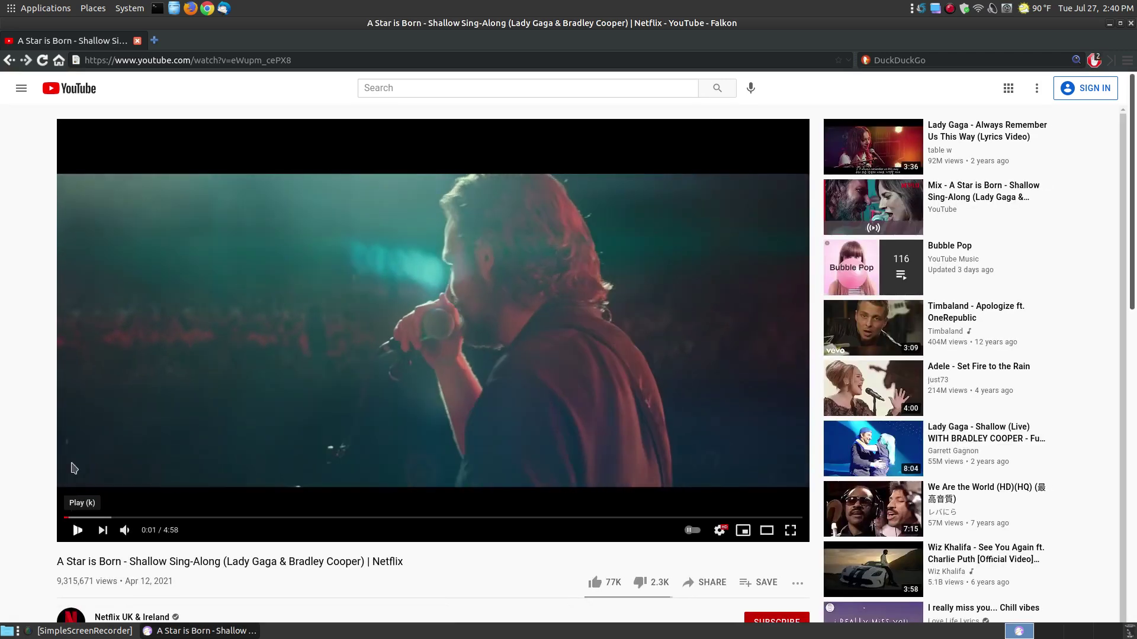
left_click(58, 60)
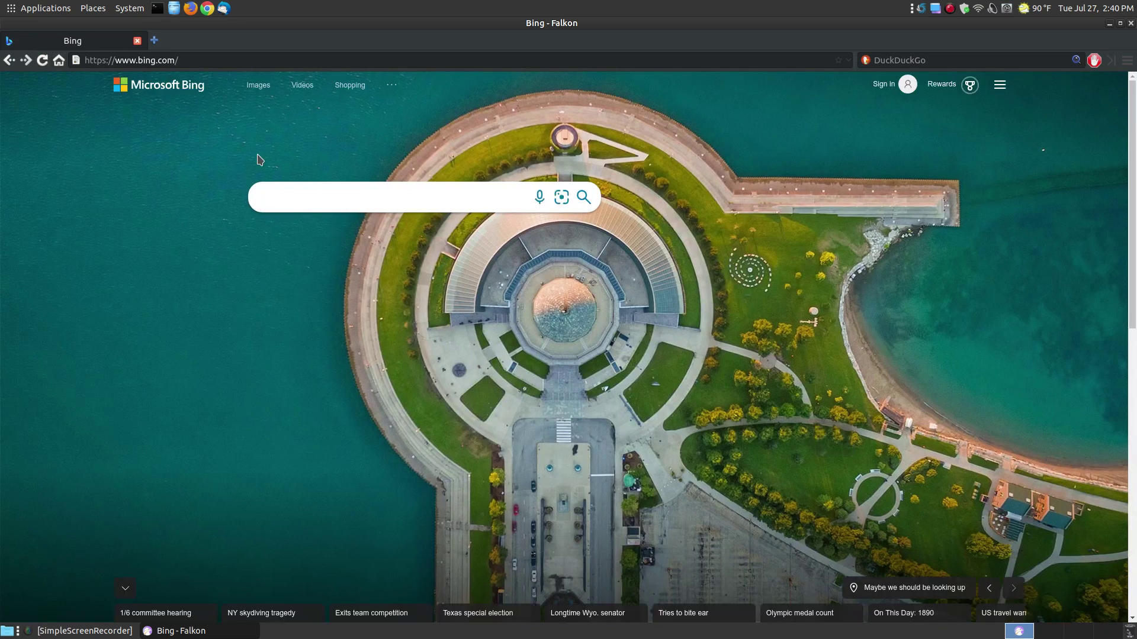
- Go to the Learn Ubuntu MATE site, learnubuntumate.weebly.com
left_click(176, 62)
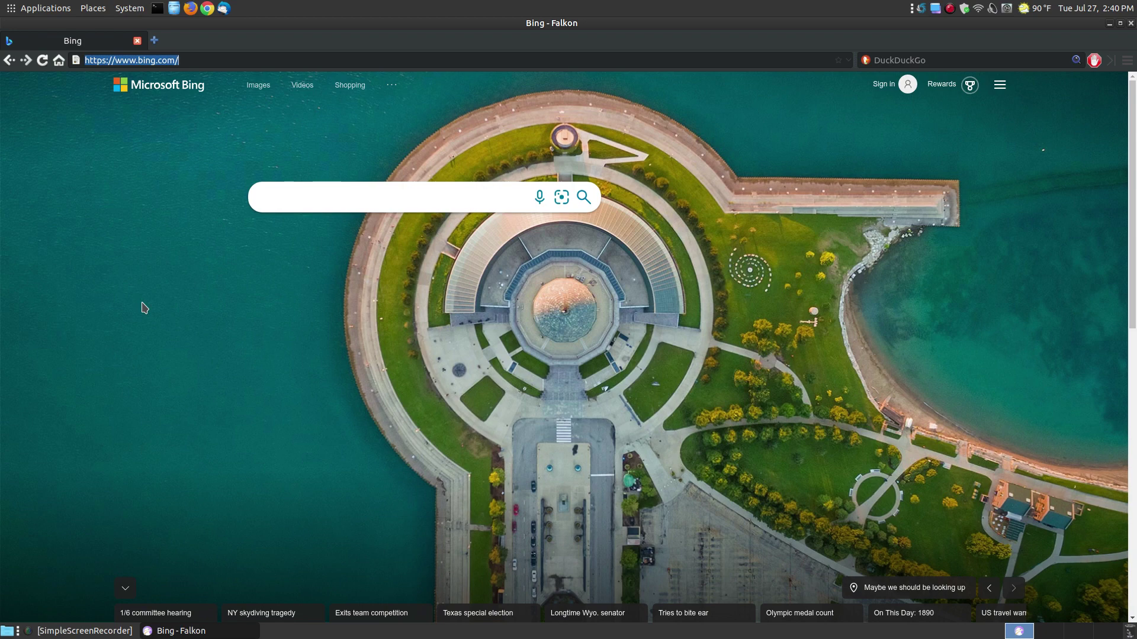
type("learnubuntumate.weebly.com")
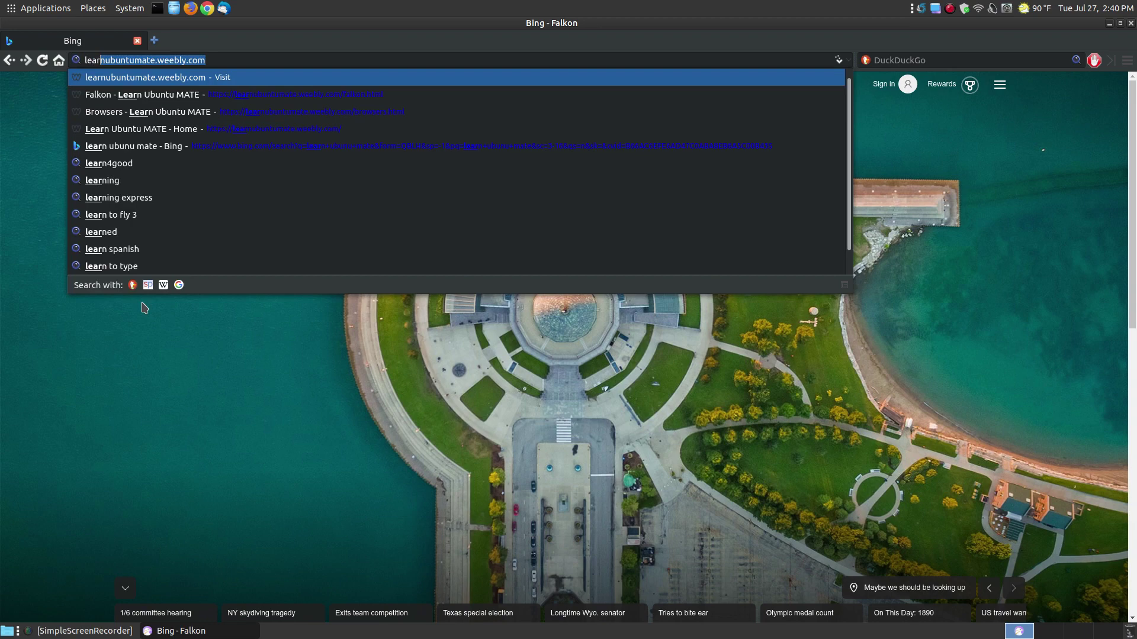
key("Return")
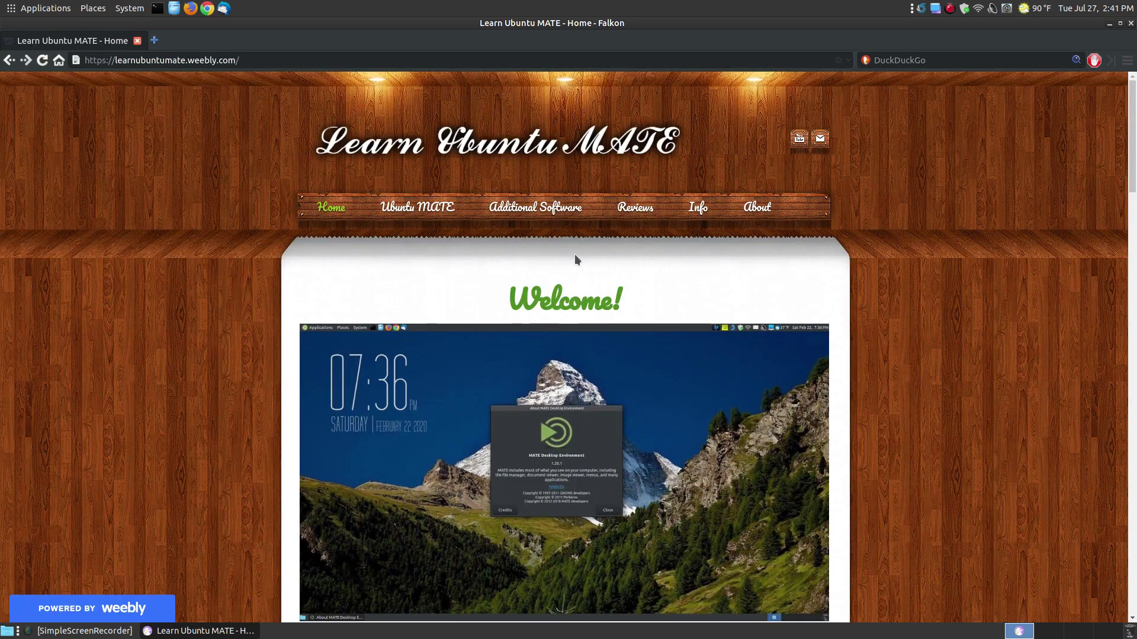
- Open the site's Browsers page and follow its Falkon article link
mouse_move(529, 218)
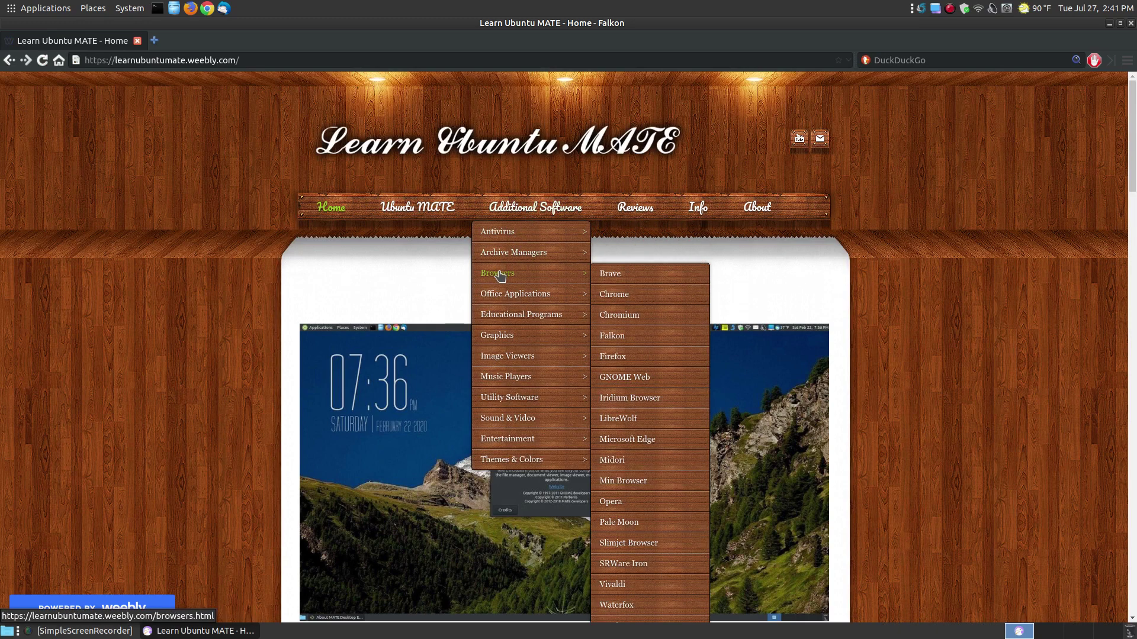
left_click(501, 276)
scroll(514, 121, "down", 5)
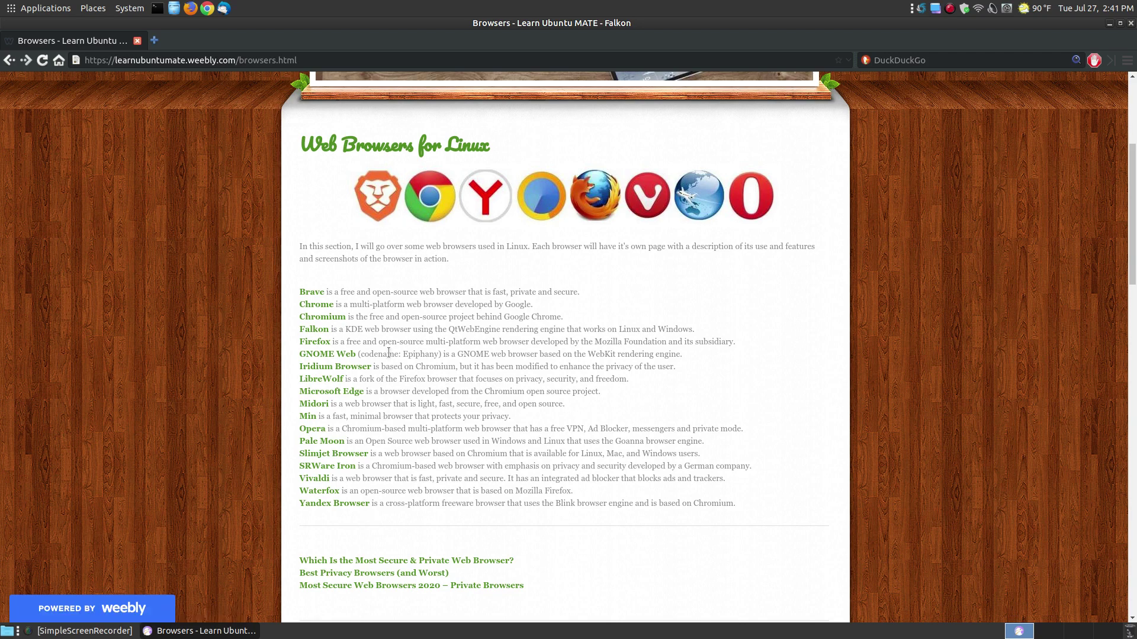
left_click(309, 331)
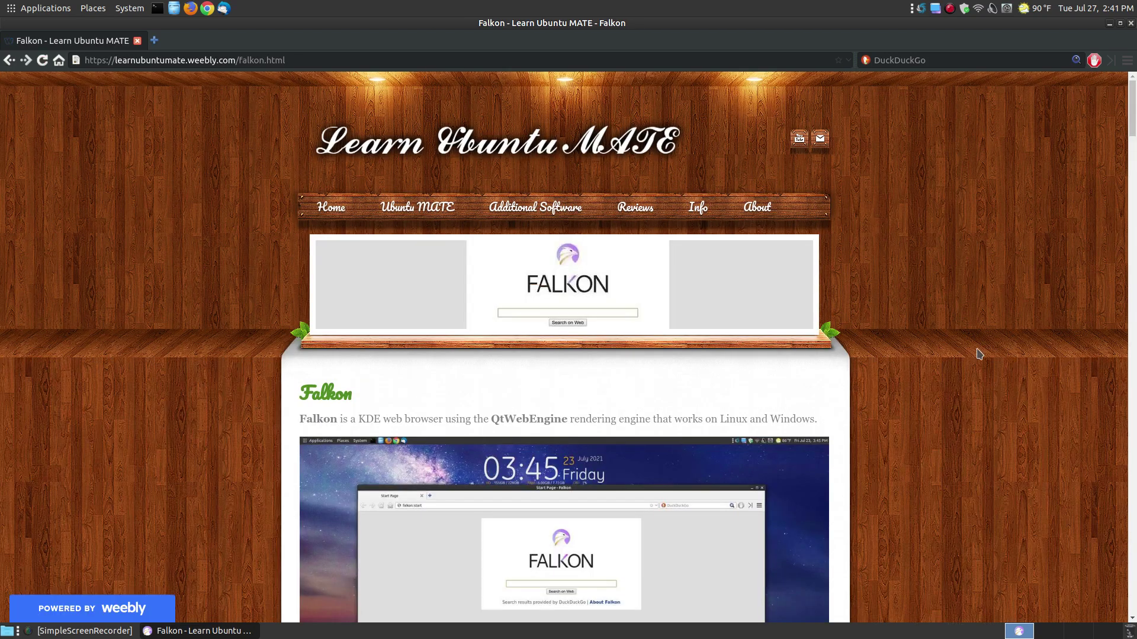
- Scroll to How to Install Falkon and briefly highlight the 'sudo apt-get install falkon' command
scroll(1030, 291, "down", 3)
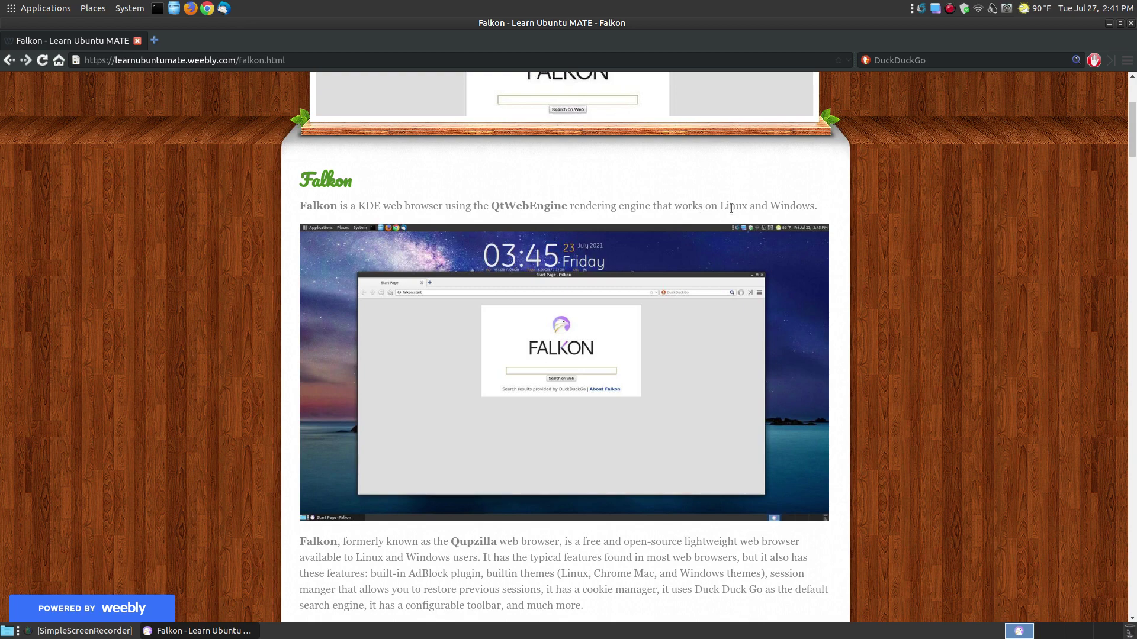
scroll(938, 315, "down", 3)
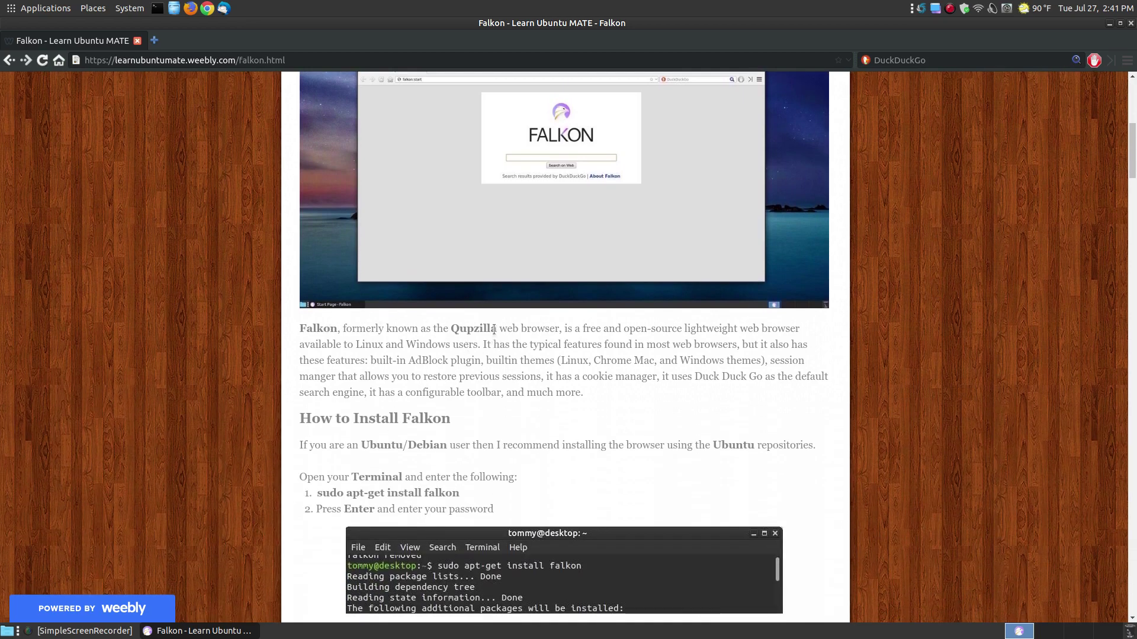
scroll(965, 424, "up", 1)
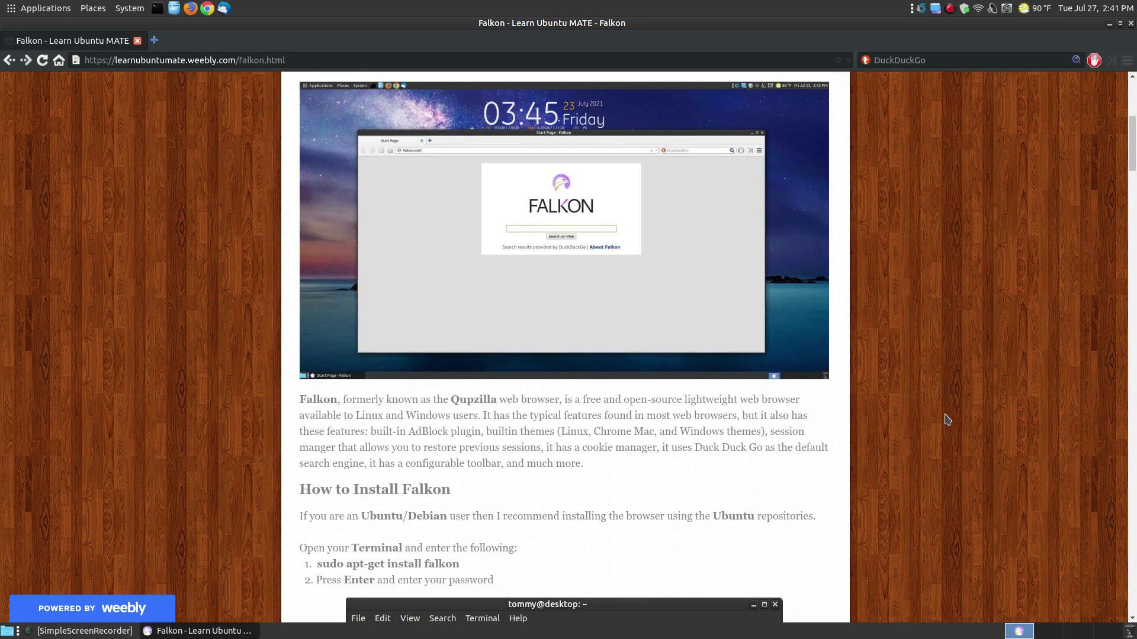
scroll(947, 419, "down", 3)
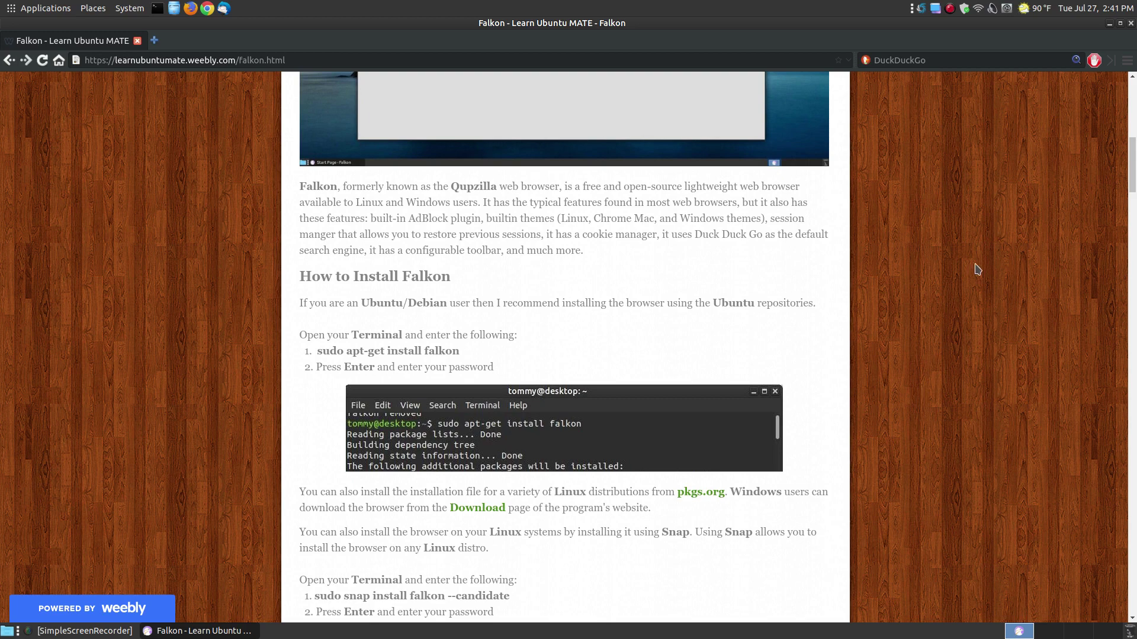
scroll(1006, 266, "down", 2)
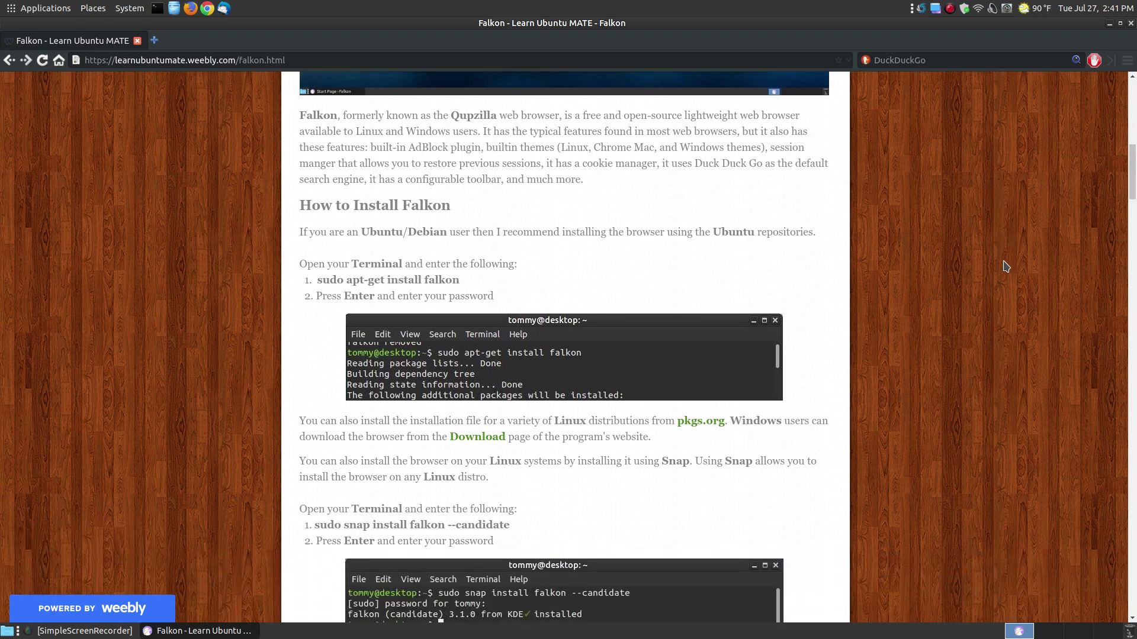
scroll(1052, 219, "down", 3)
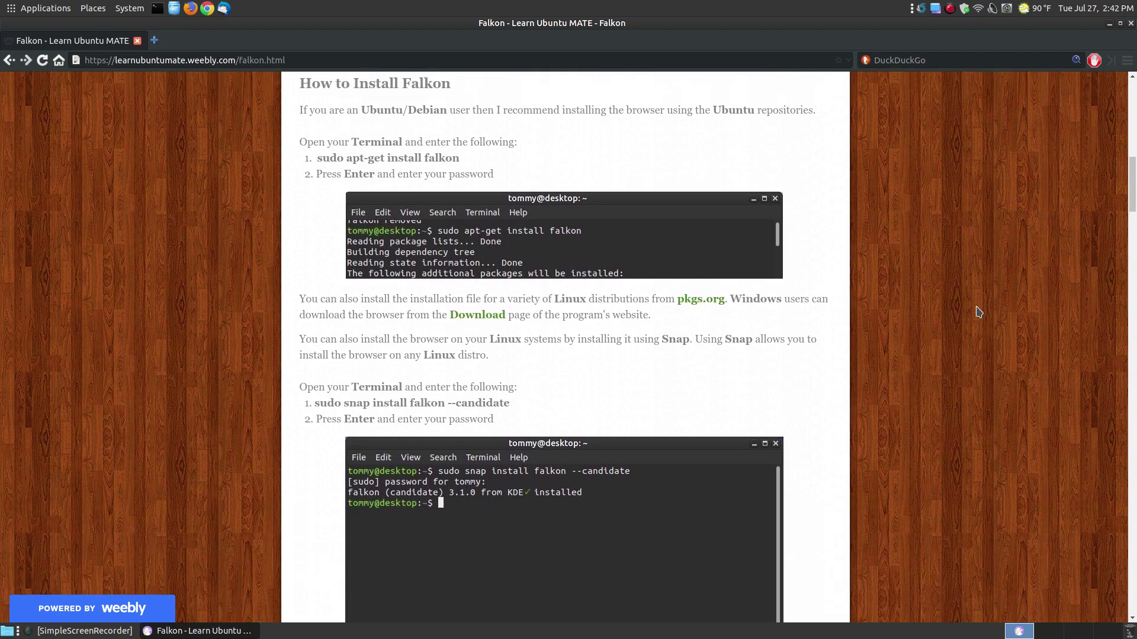
scroll(446, 181, "up", 2)
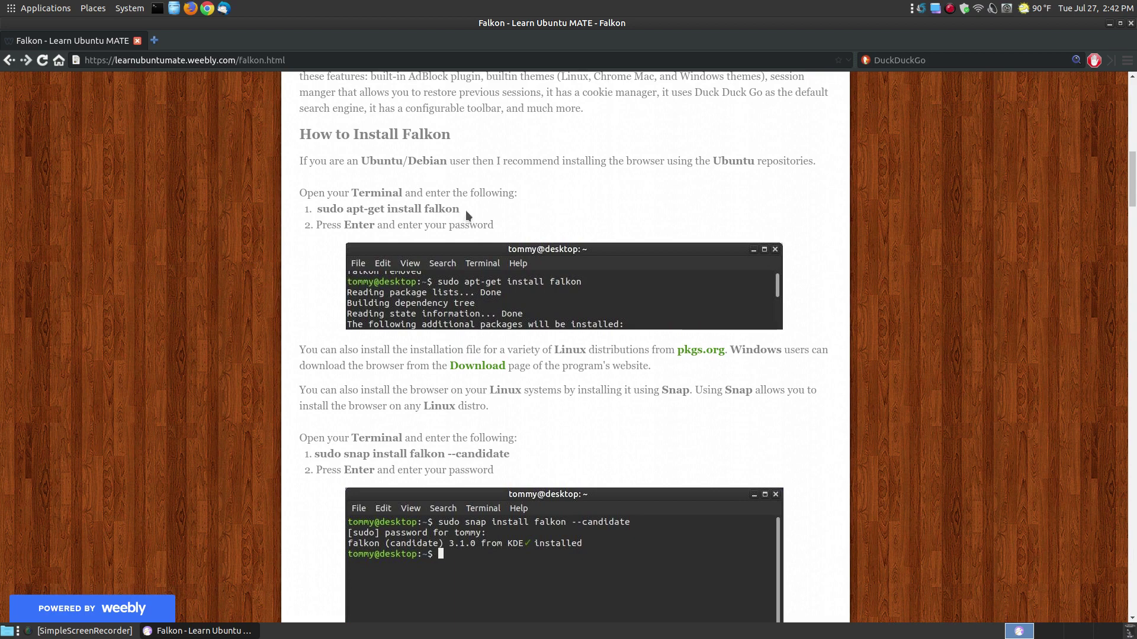
left_click_drag(461, 211, 319, 211)
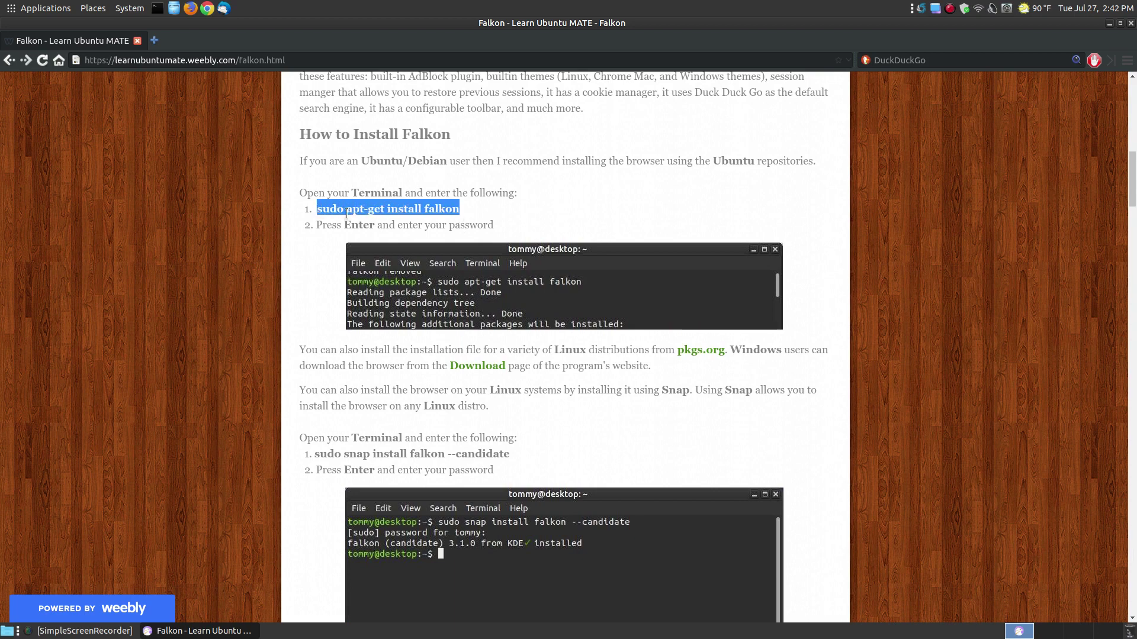
left_click(346, 211)
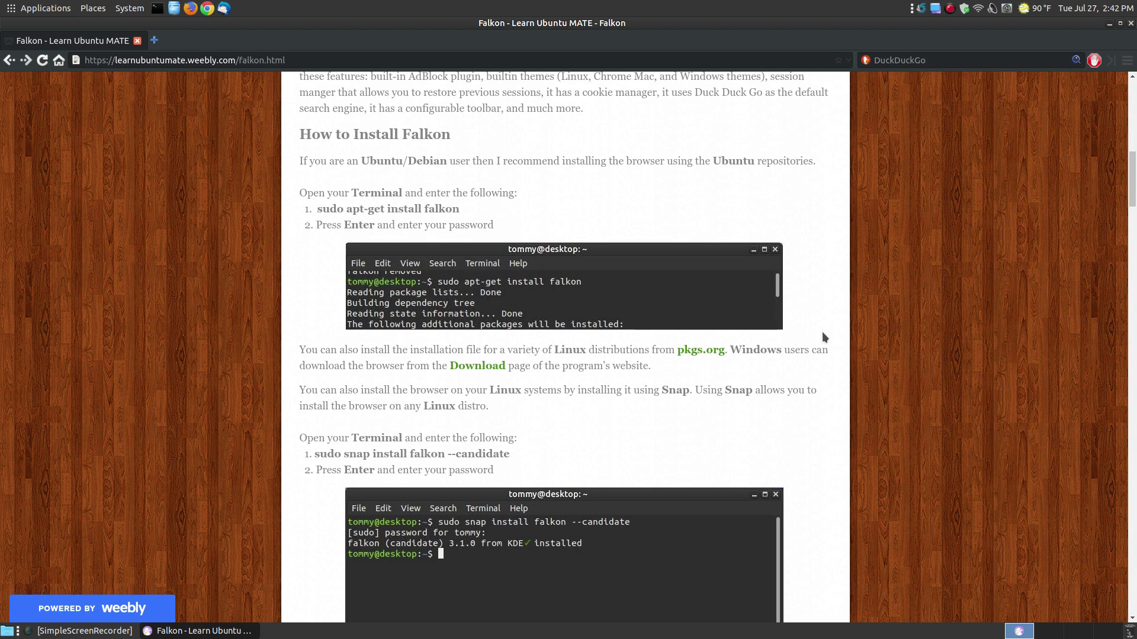
scroll(949, 340, "down", 2)
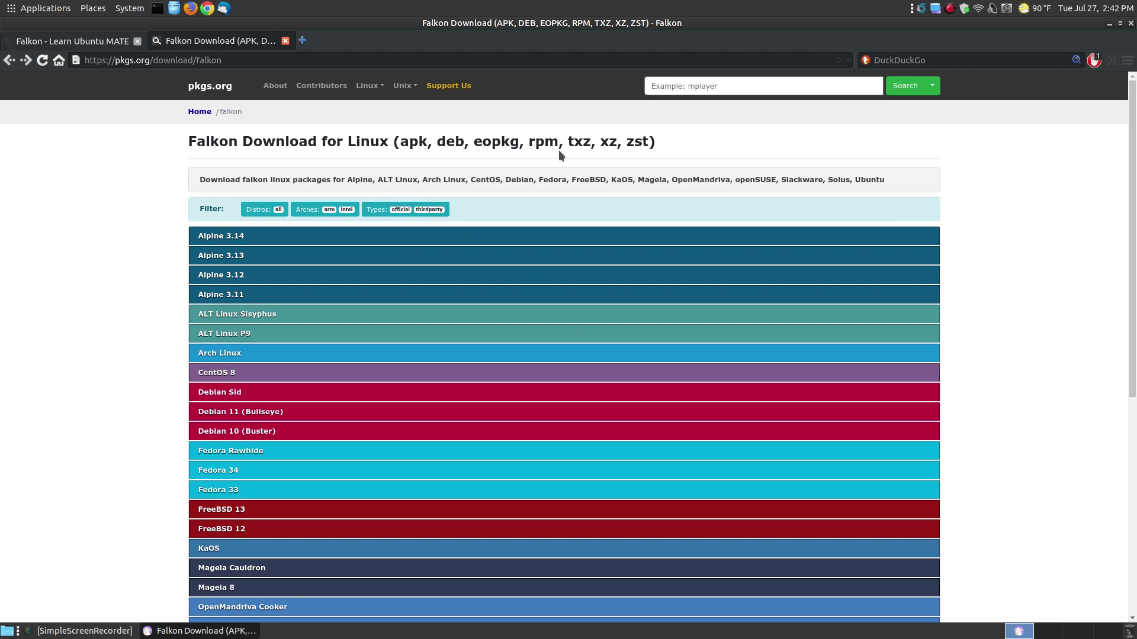
- Expand Ubuntu 21.04 (Hirsute Hippo) to list the falkon_3.1.0+dfsg1-9 amd64 and arm64 packages
scroll(460, 388, "down", 6)
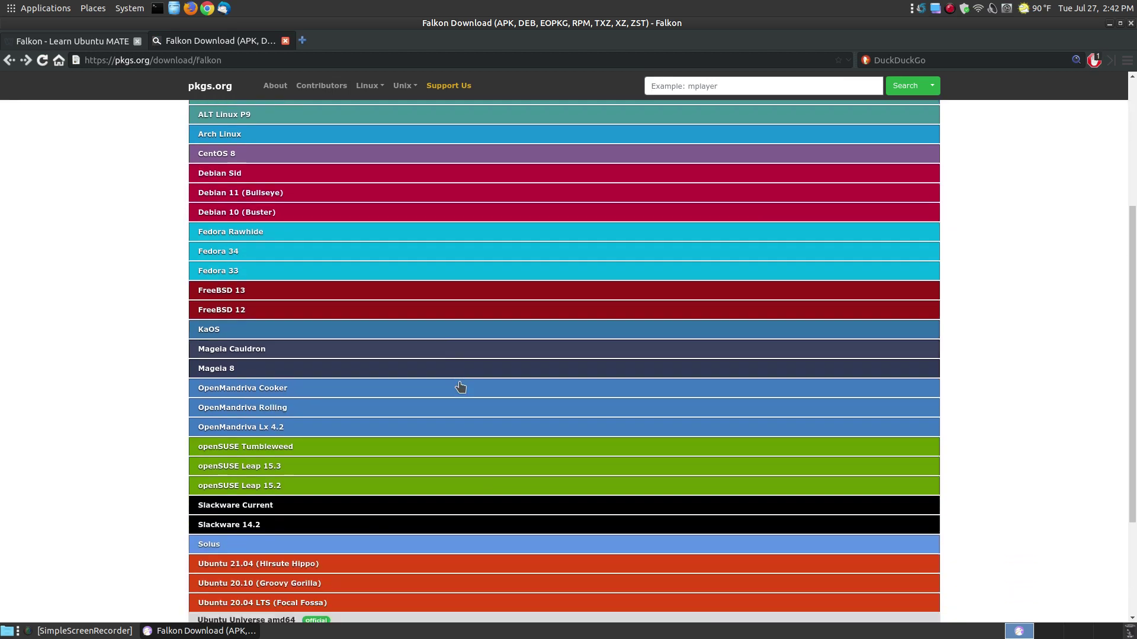
scroll(461, 387, "down", 1)
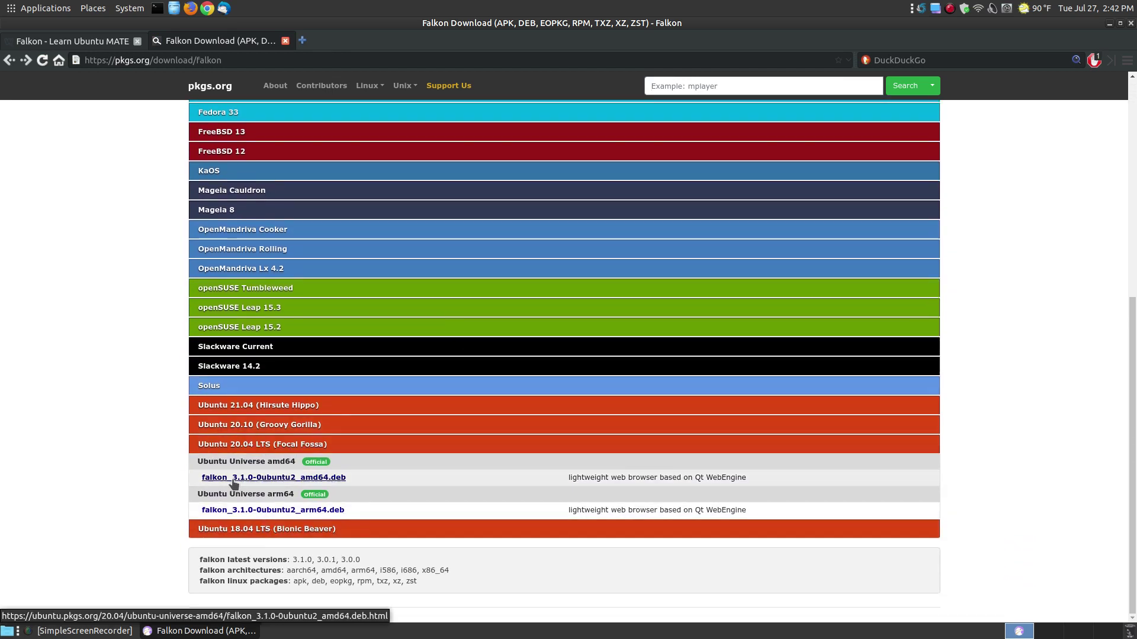
left_click(249, 407)
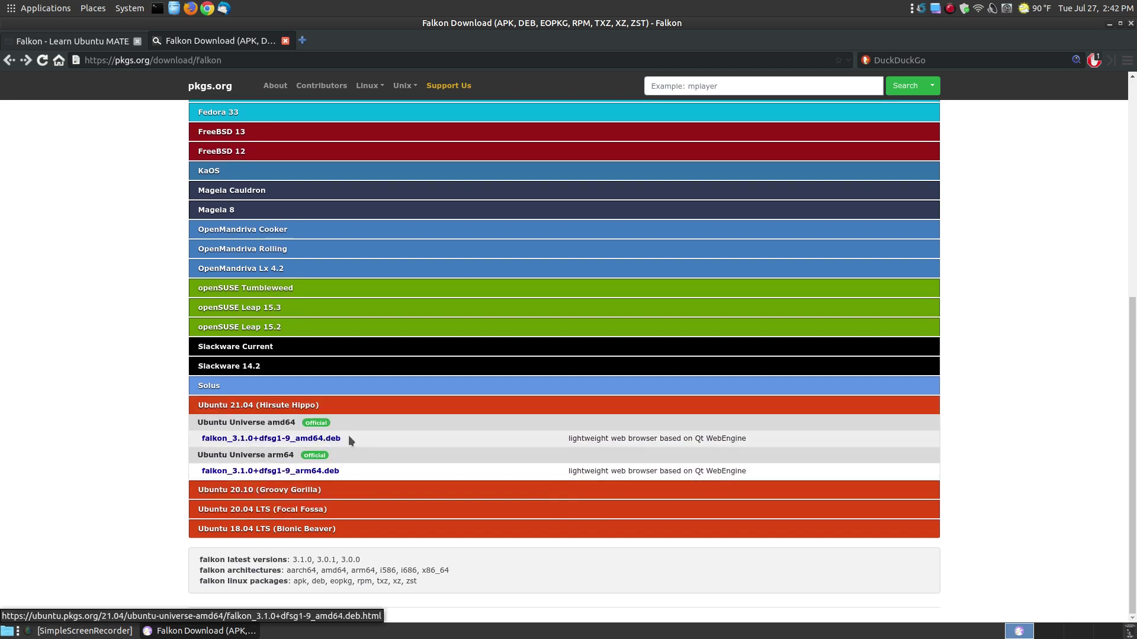
- Close the pkgs.org Falkon download tab
left_click(285, 40)
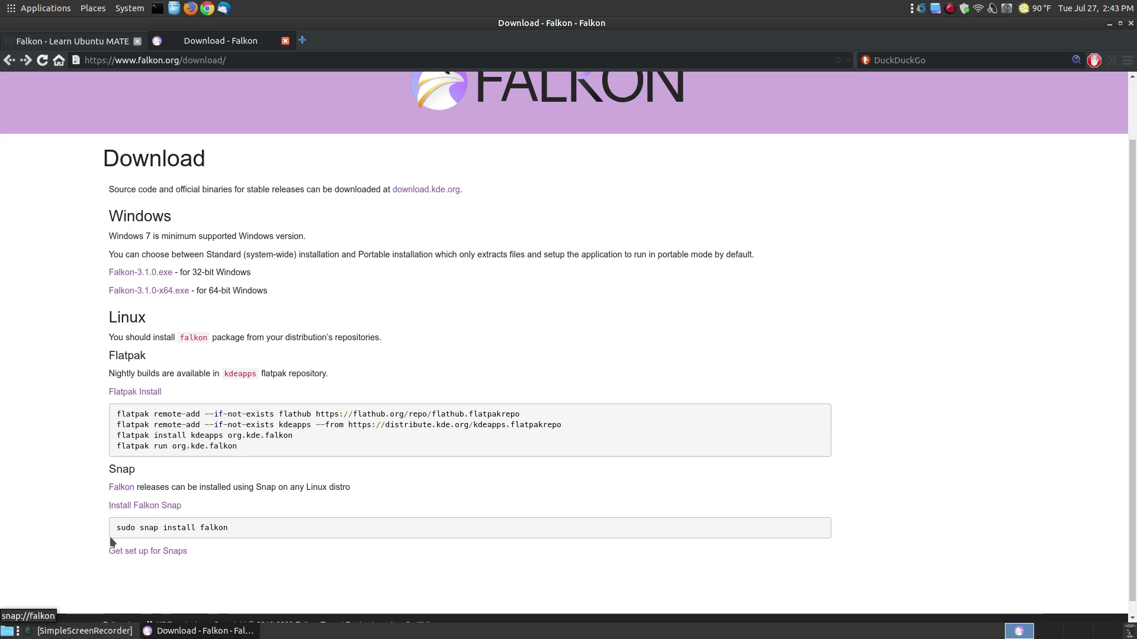
- Close the falkon.org Download tab and return to the Falkon article
left_click(284, 41)
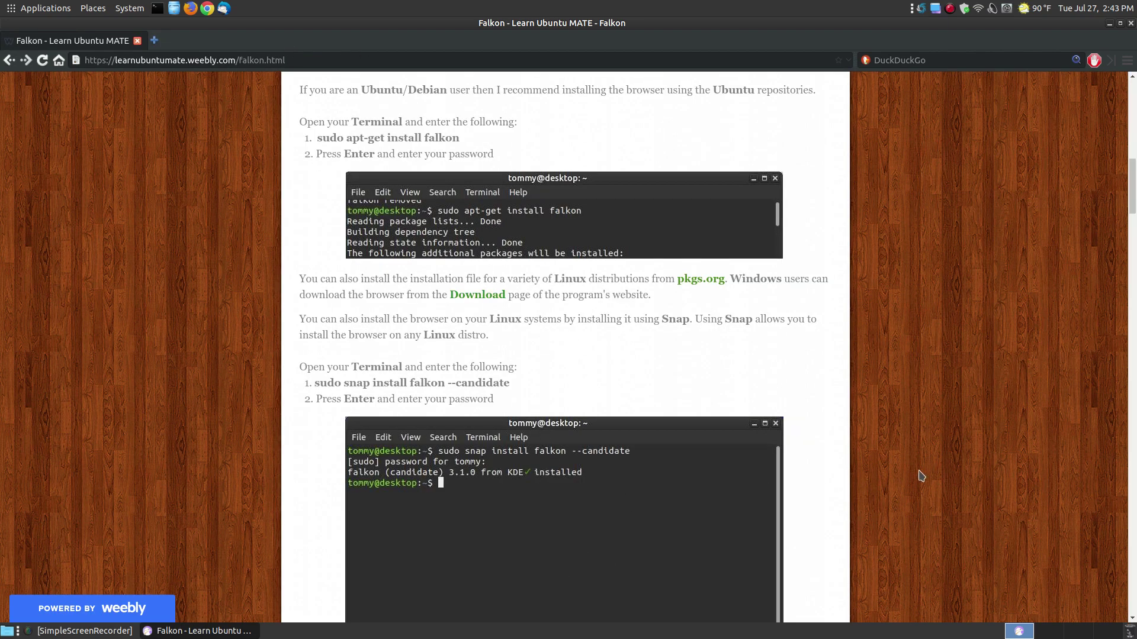
scroll(923, 443, "down", 3)
scroll(924, 442, "down", 1)
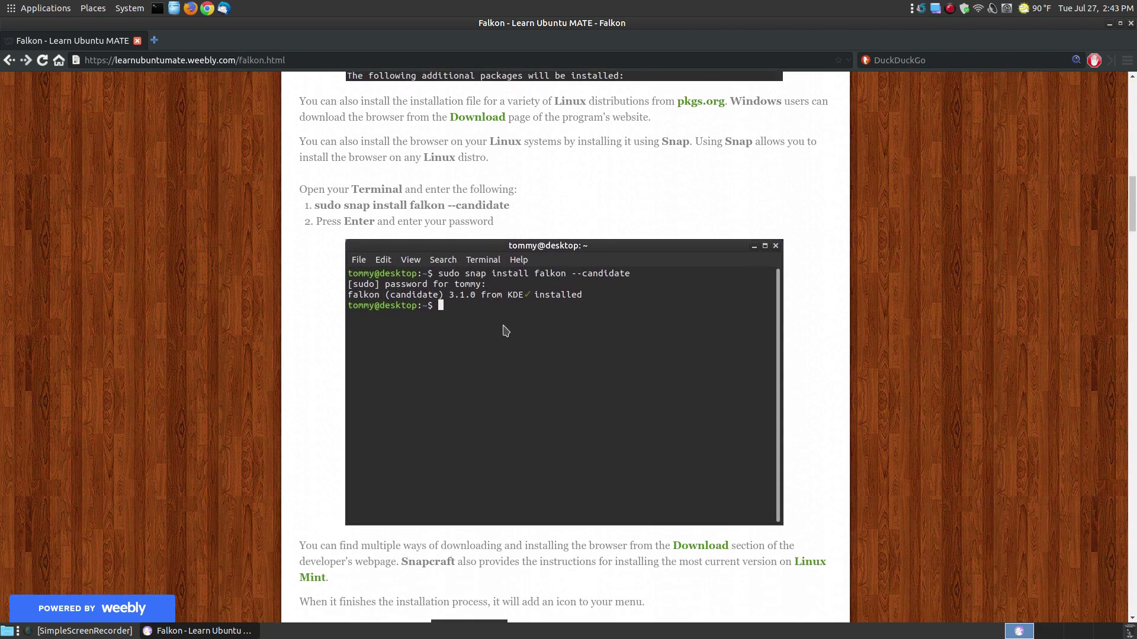
scroll(516, 331, "down", 5)
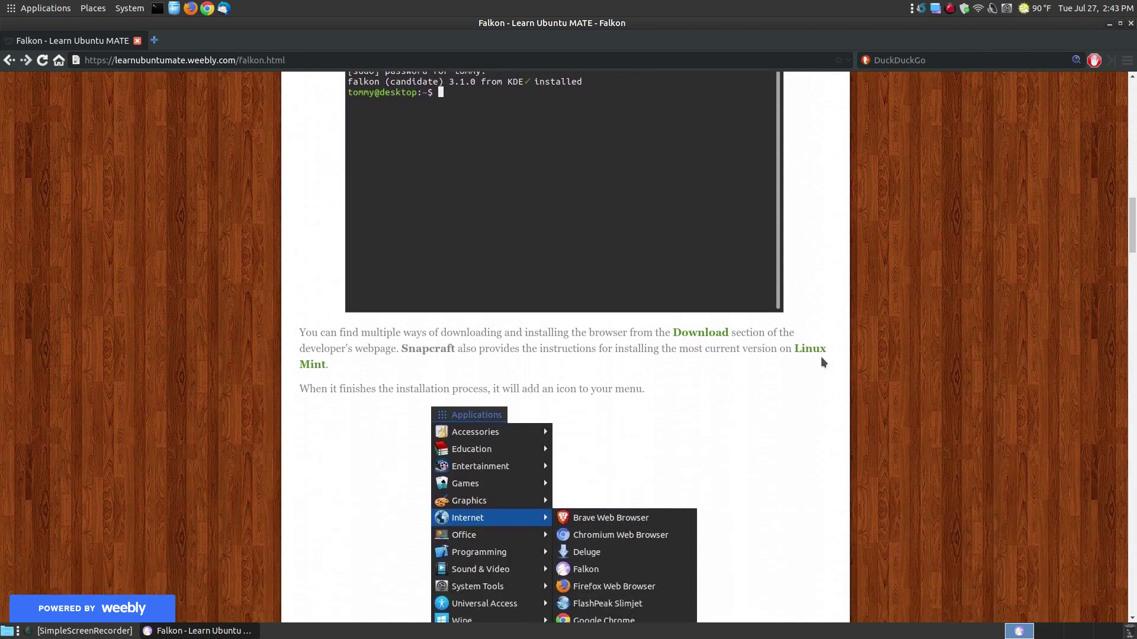
scroll(930, 417, "up", 3)
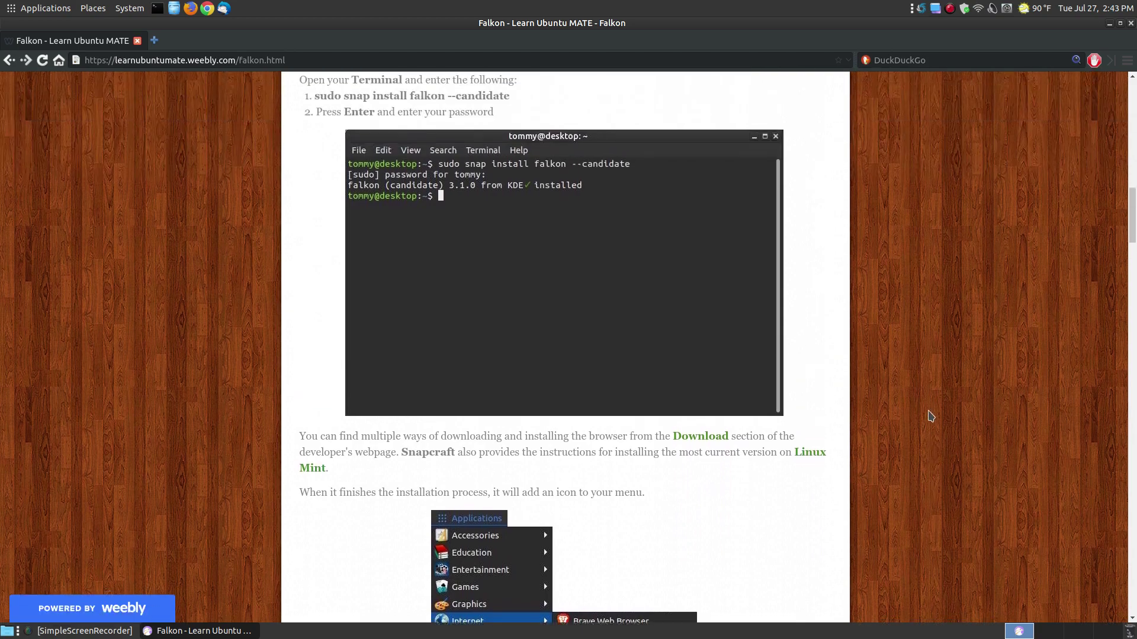
scroll(929, 417, "up", 7)
scroll(922, 414, "down", 7)
scroll(874, 479, "up", 1)
scroll(873, 479, "up", 10)
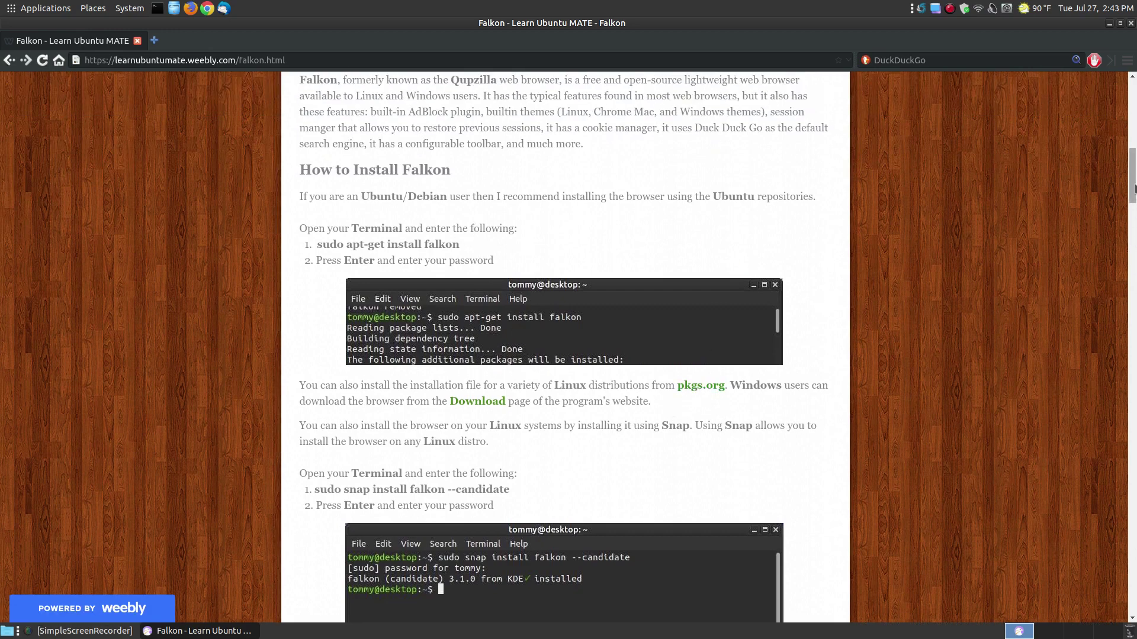
- Scroll to the Preferences screenshots and advance the slideshow from Fonts to Keyboard Shortcuts
left_click(1134, 228)
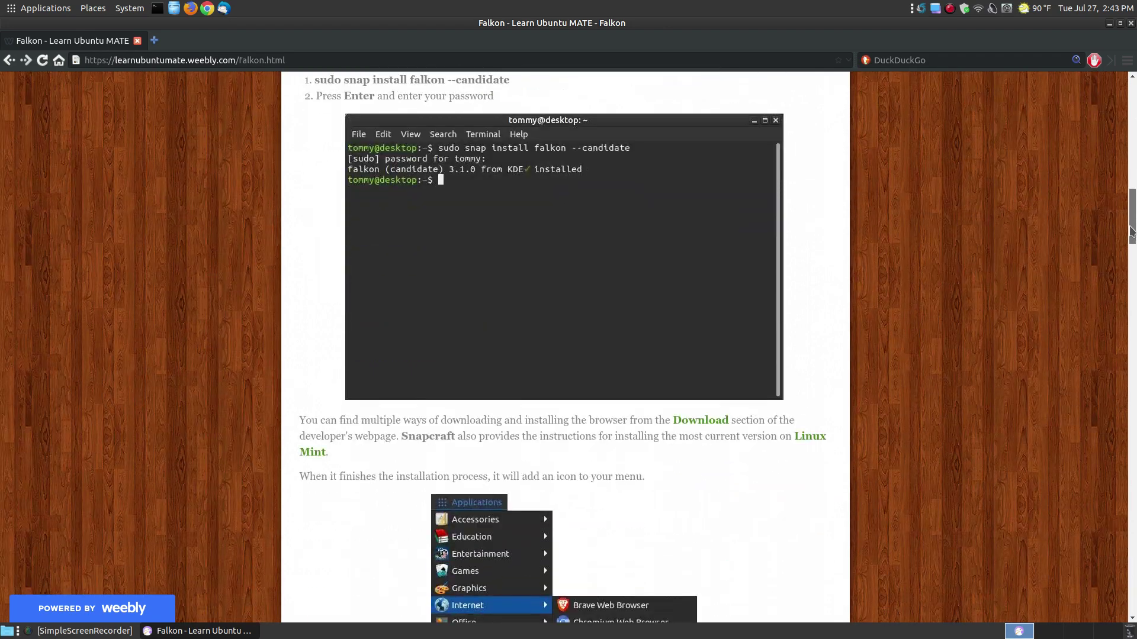
left_click_drag(1130, 230, 1133, 286)
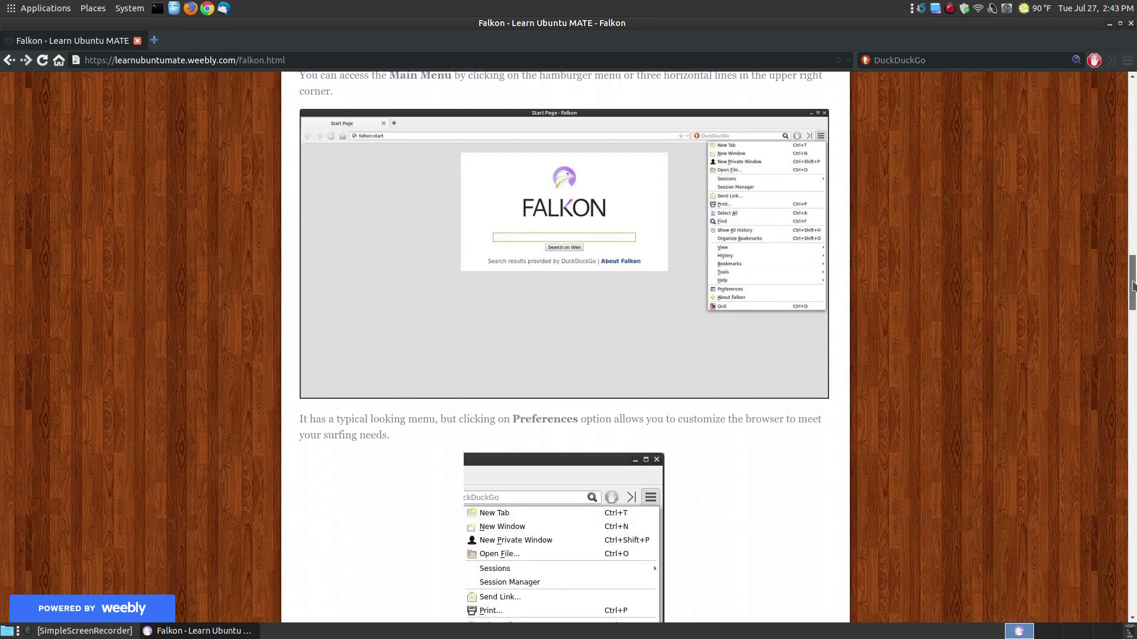
scroll(1133, 289, "down", 3)
scroll(1132, 288, "up", 3)
left_click_drag(1131, 277, 1131, 335)
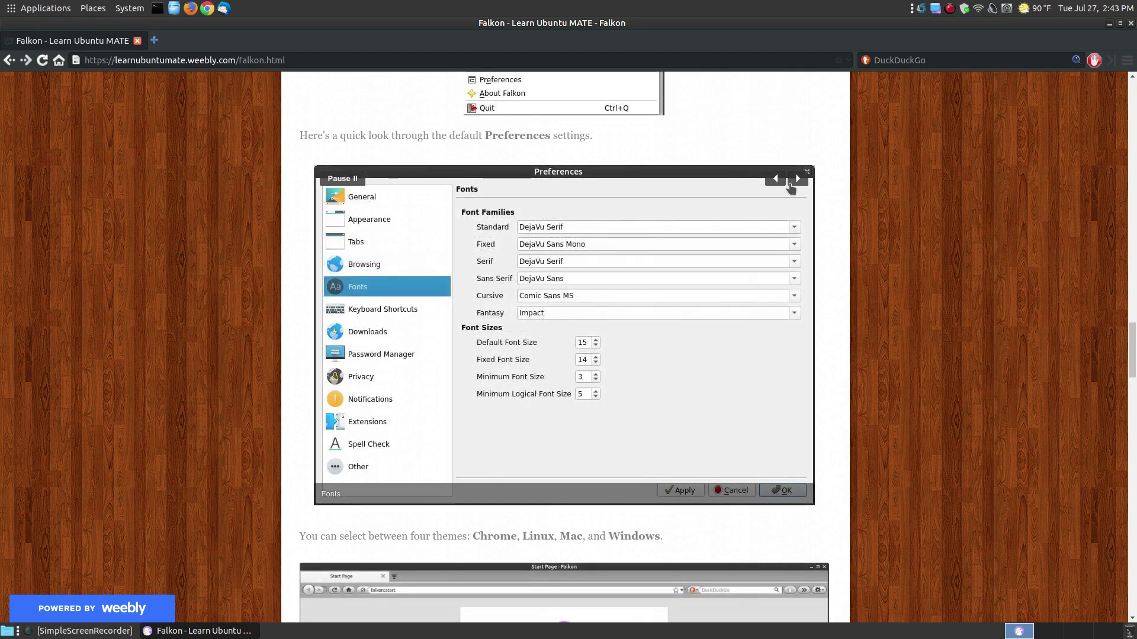
left_click(792, 180)
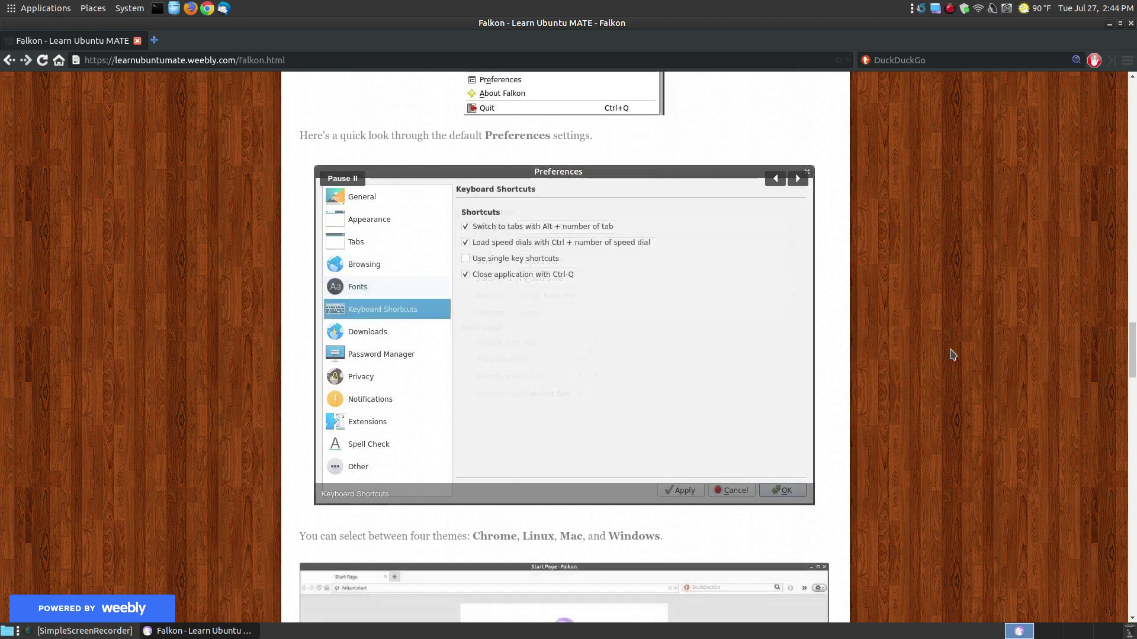
scroll(864, 408, "down", 1)
scroll(793, 425, "down", 9)
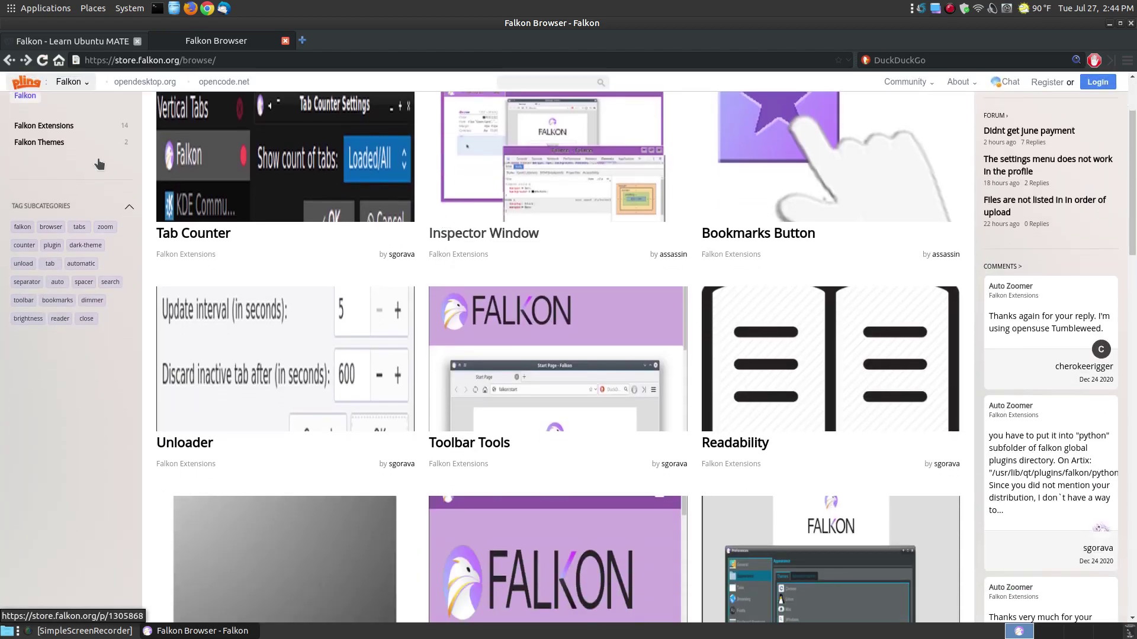
scroll(74, 171, "down", 1)
left_click(285, 42)
scroll(924, 380, "down", 4)
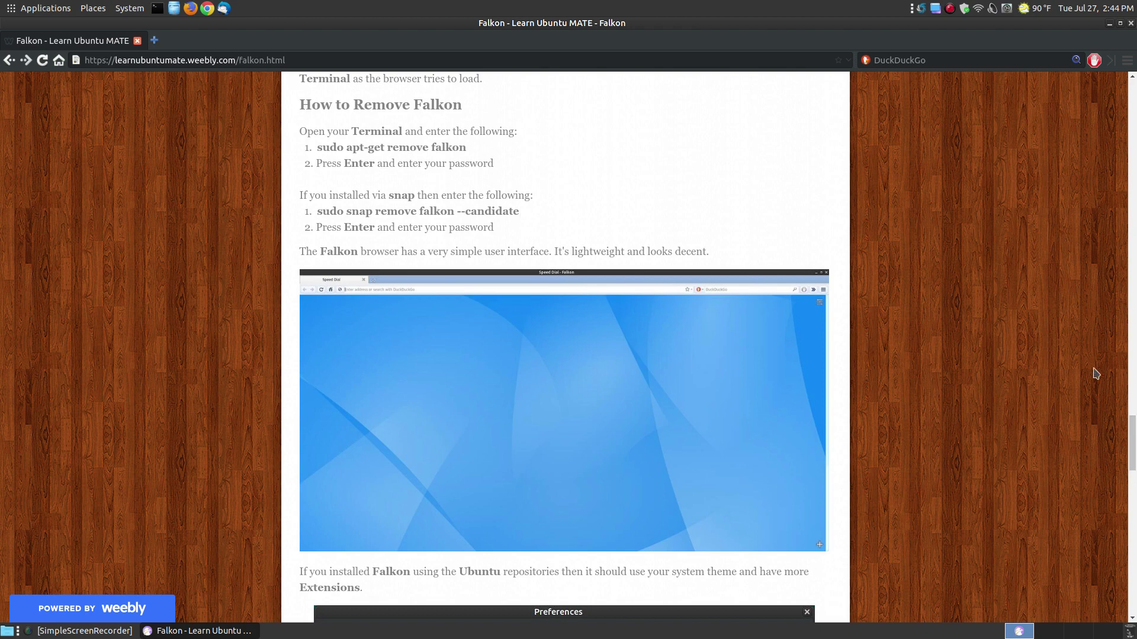
scroll(1095, 373, "down", 4)
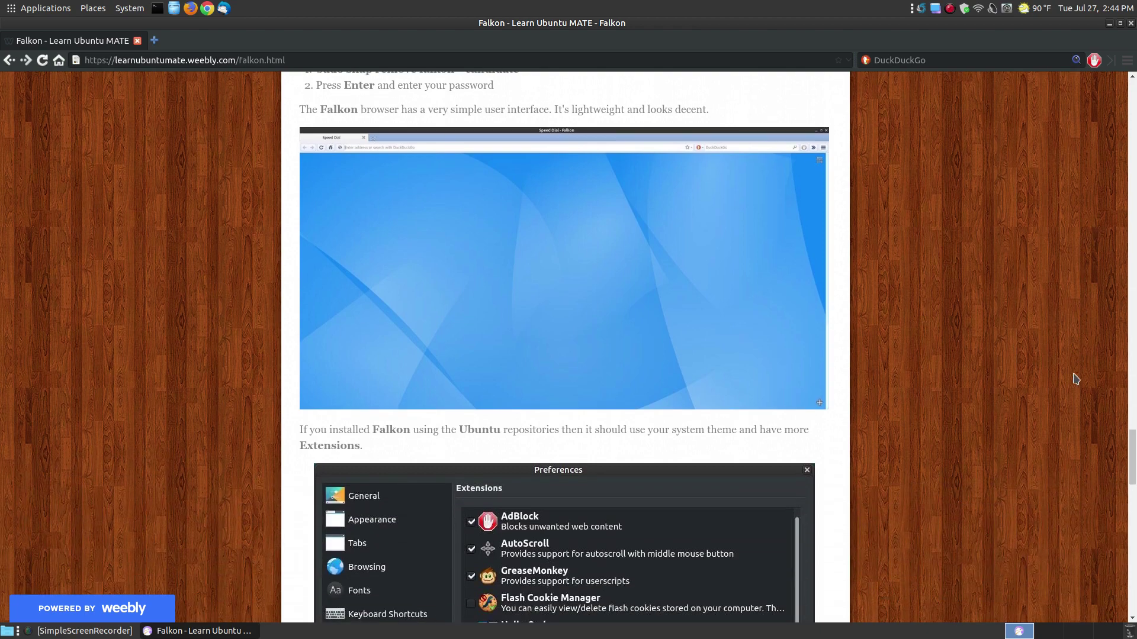
scroll(1043, 381, "down", 5)
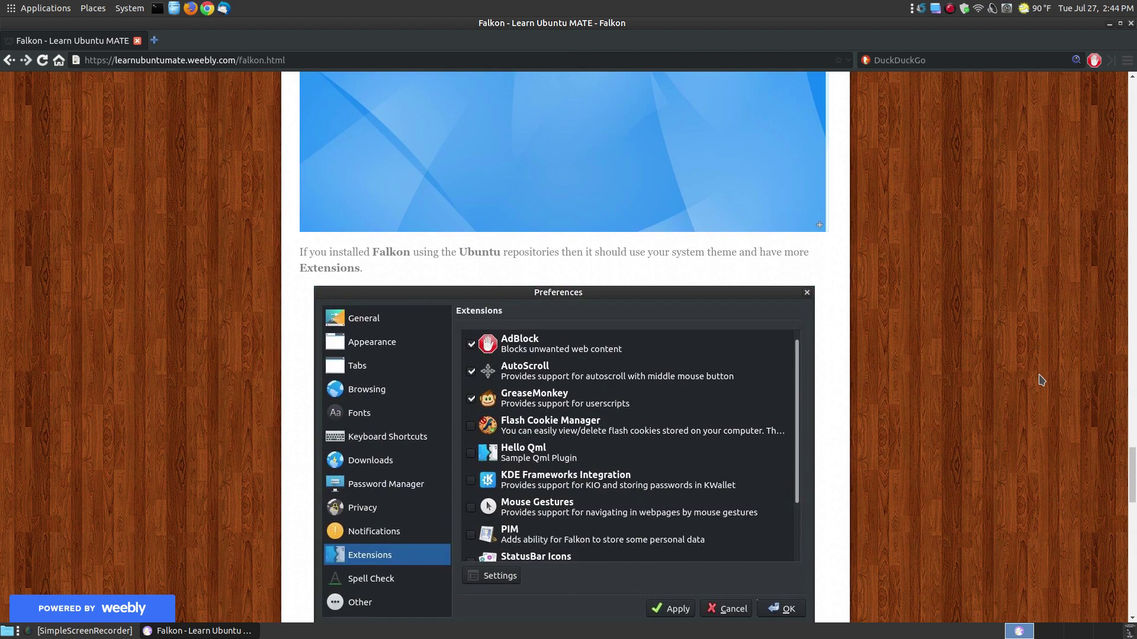
scroll(1060, 355, "down", 7)
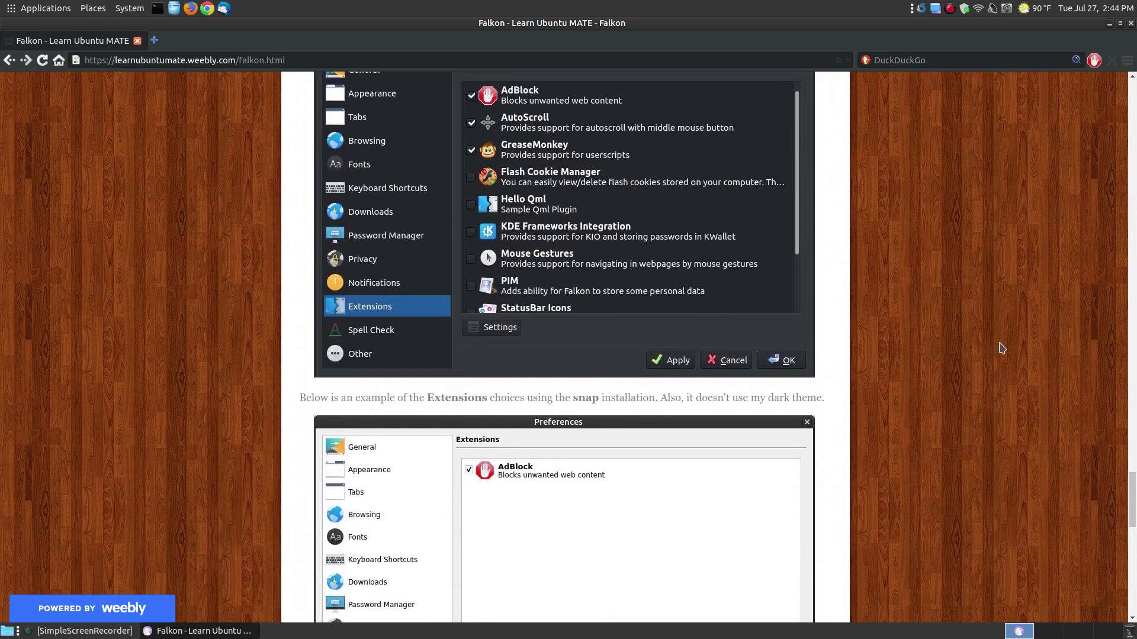
scroll(572, 204, "up", 2)
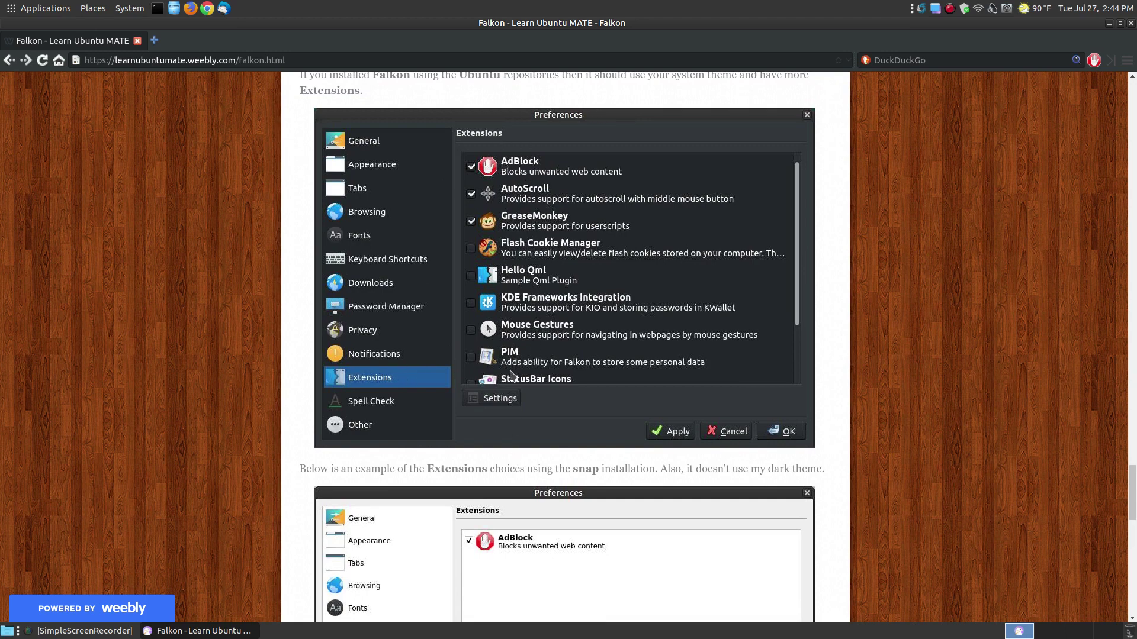
scroll(959, 319, "down", 3)
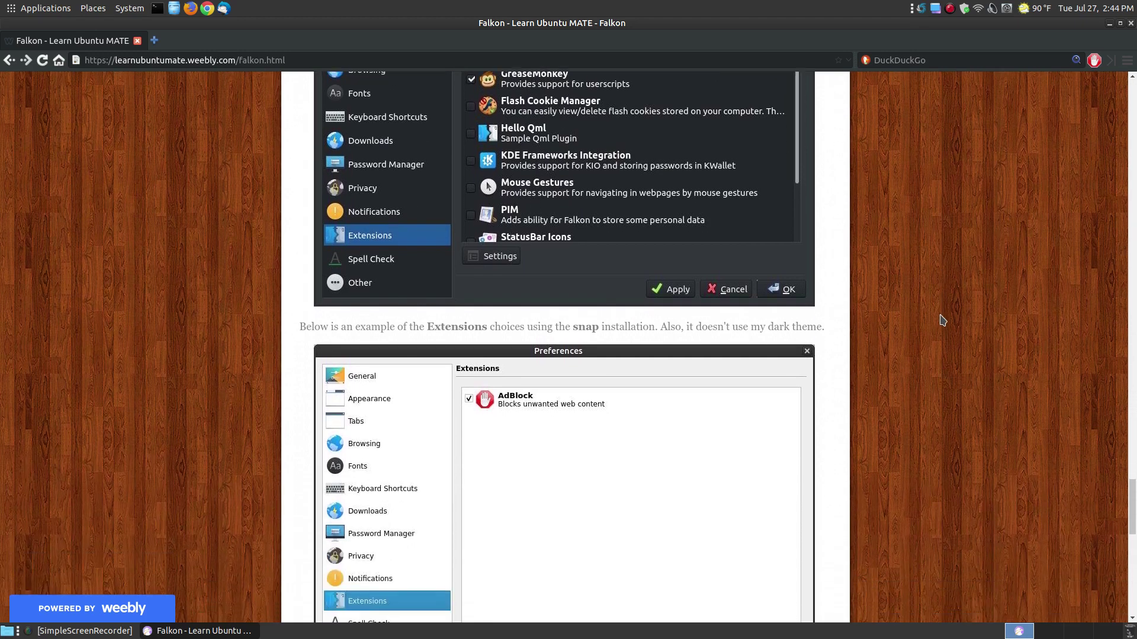
scroll(570, 306, "down", 3)
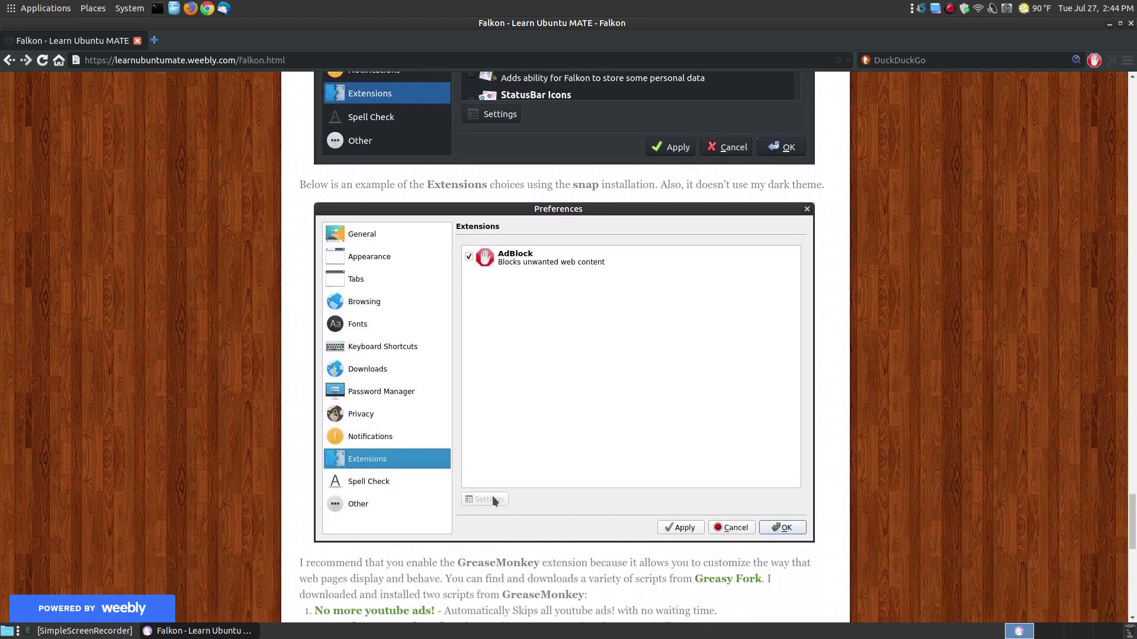
scroll(521, 296, "up", 1)
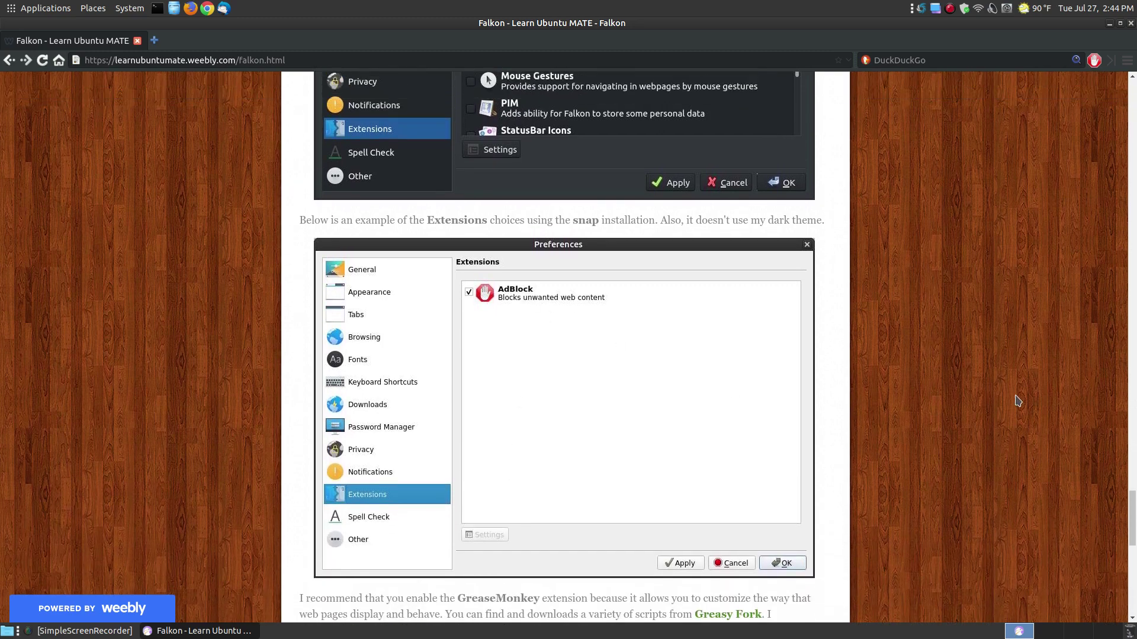
scroll(1014, 396, "up", 1)
scroll(1011, 398, "up", 4)
scroll(1006, 398, "down", 2)
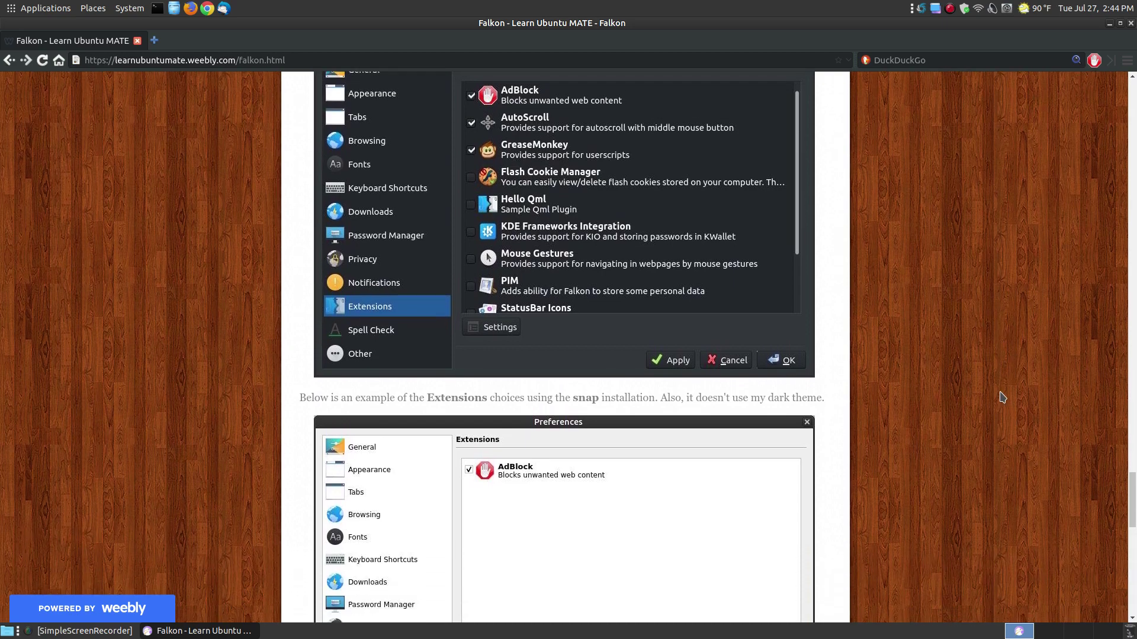
scroll(1002, 397, "down", 3)
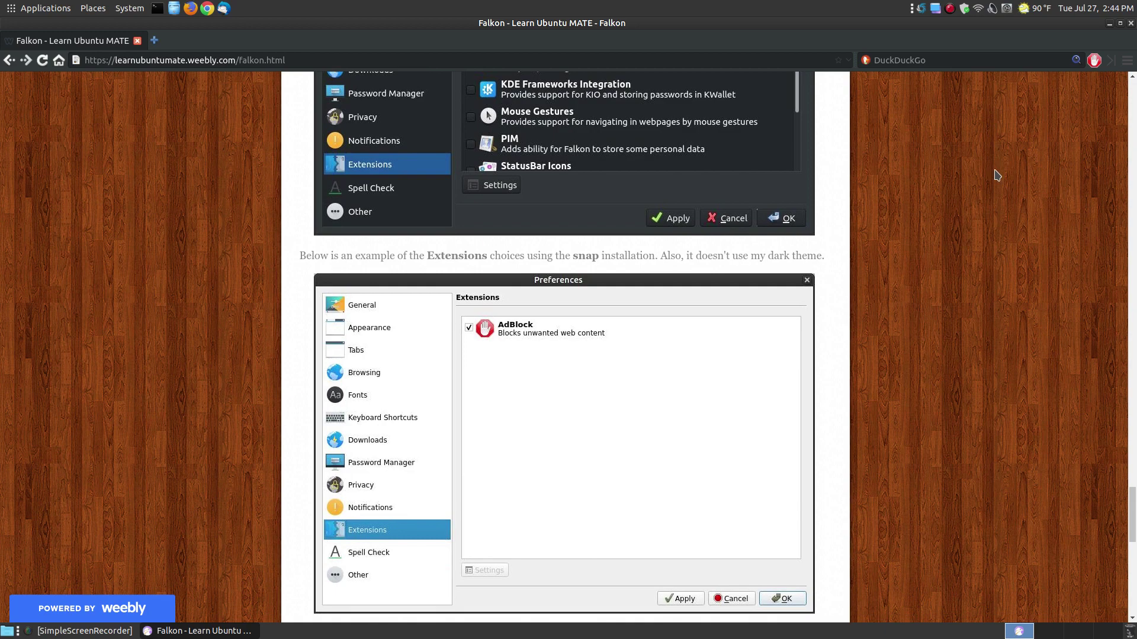
scroll(600, 166, "up", 2)
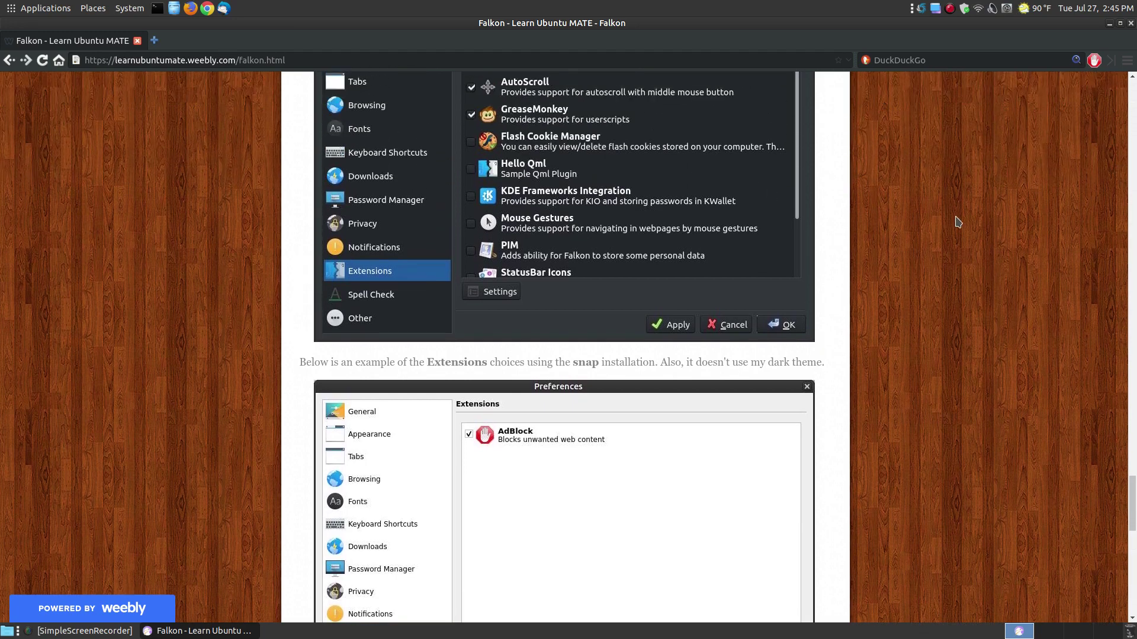
scroll(955, 220, "down", 5)
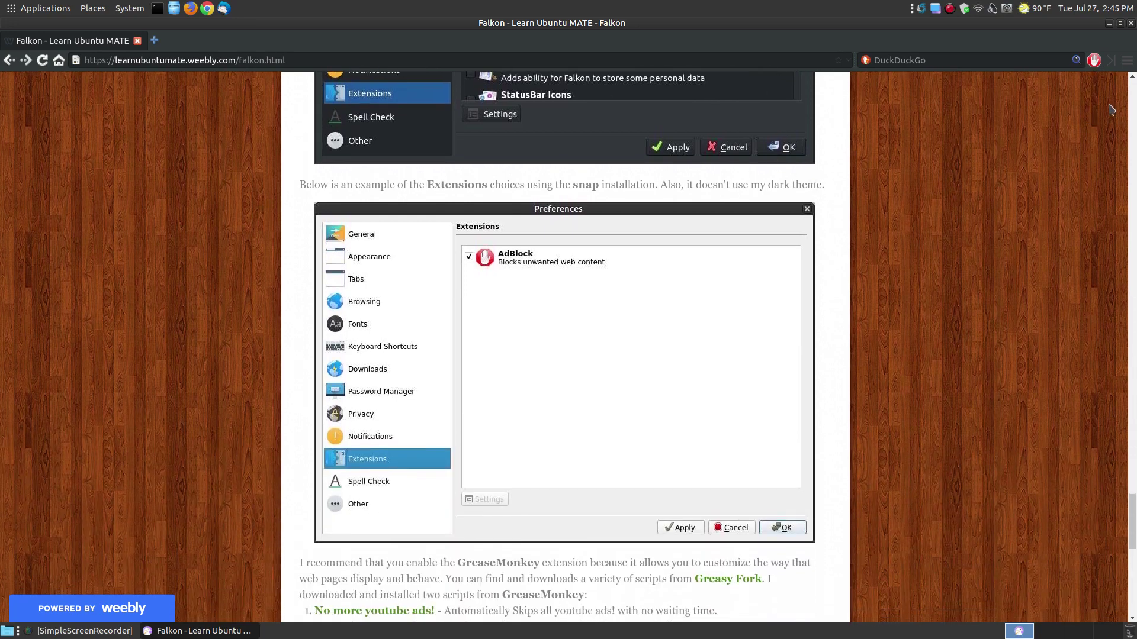
- Open Falkon's Preferences from the main menu and reposition its window
left_click(1127, 60)
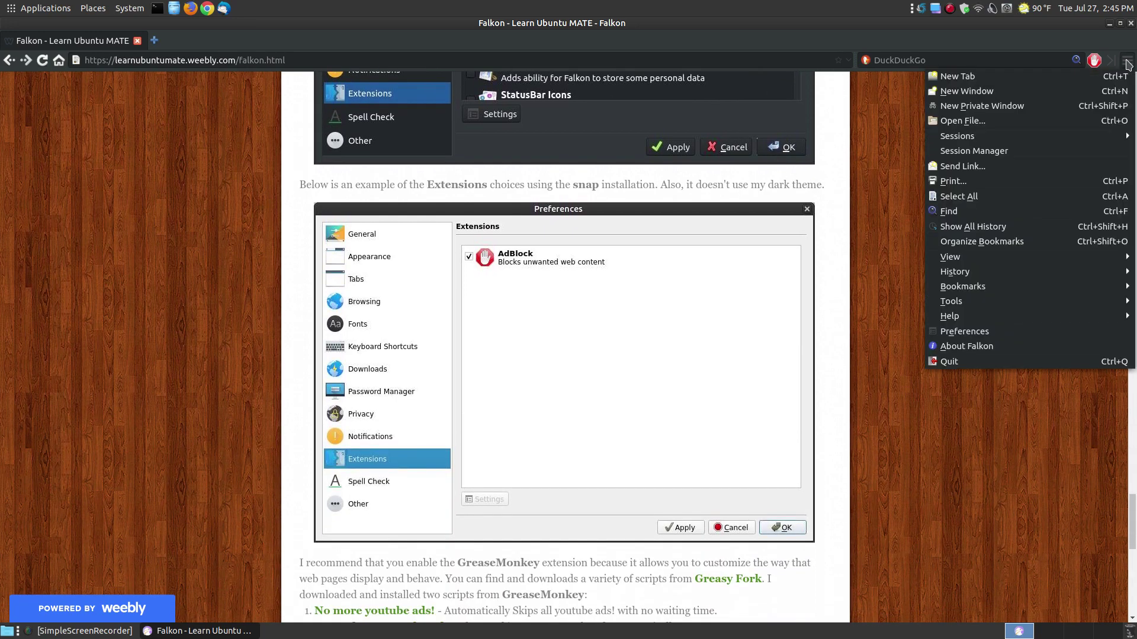
left_click(961, 332)
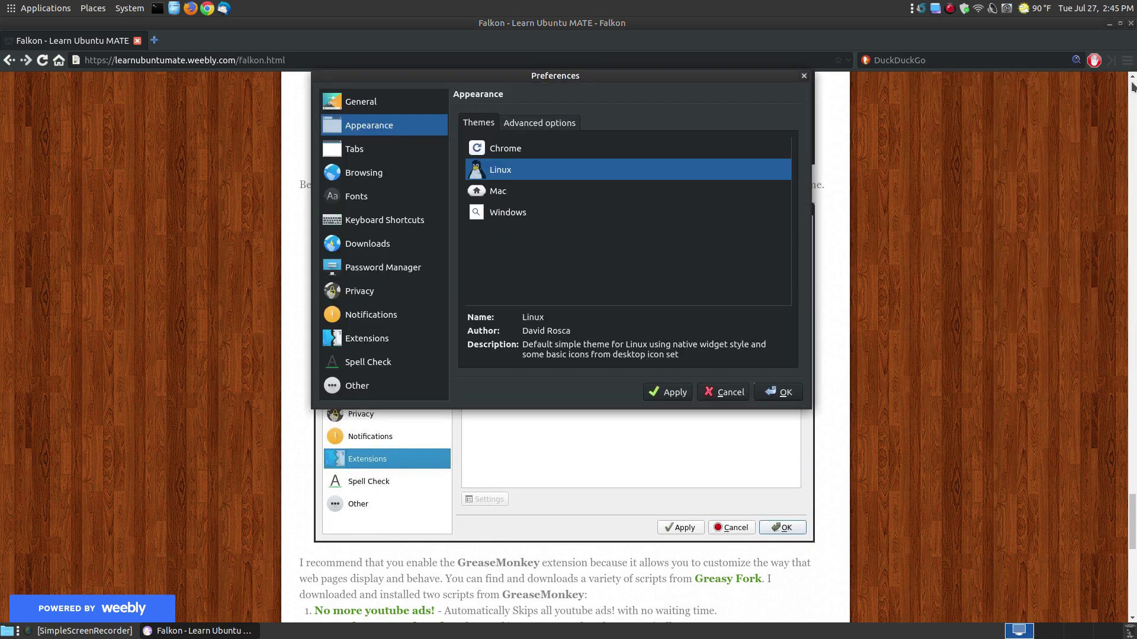
left_click_drag(589, 77, 575, 163)
left_click_drag(501, 160, 836, 157)
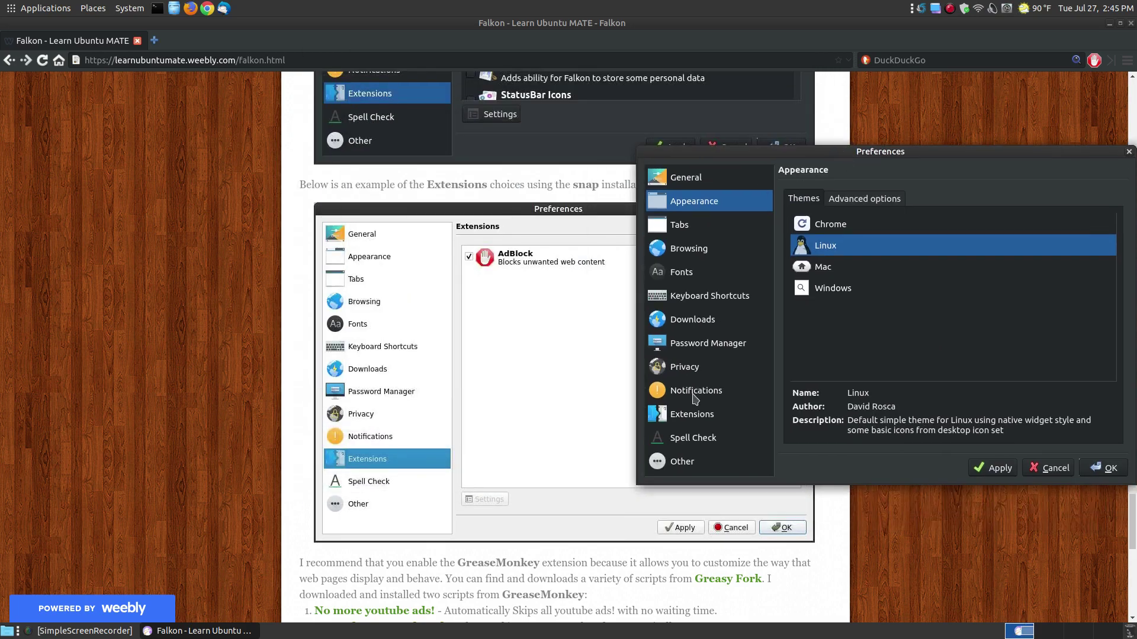
- Show the Extensions list and move the Preferences window over the article's screenshot
left_click(694, 416)
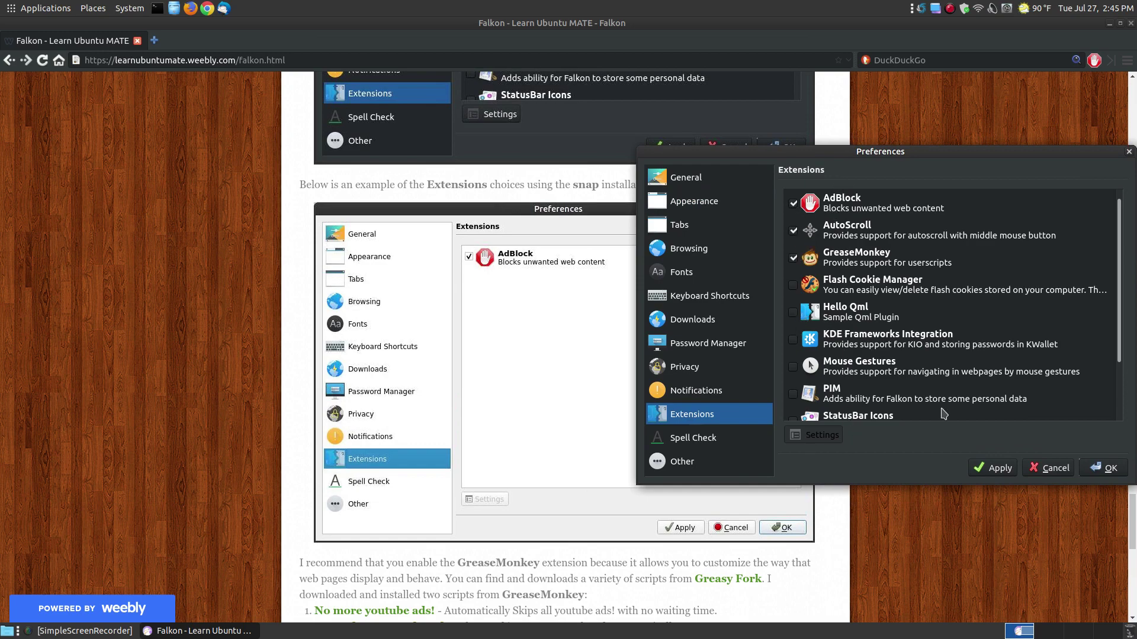
mouse_move(1122, 314)
left_mouse_down()
mouse_move(1123, 362)
mouse_move(1123, 313)
left_mouse_up()
left_click_drag(832, 153, 513, 211)
- Keep General's After launch on Open homepage, then view the Appearance theme choices
left_click(378, 237)
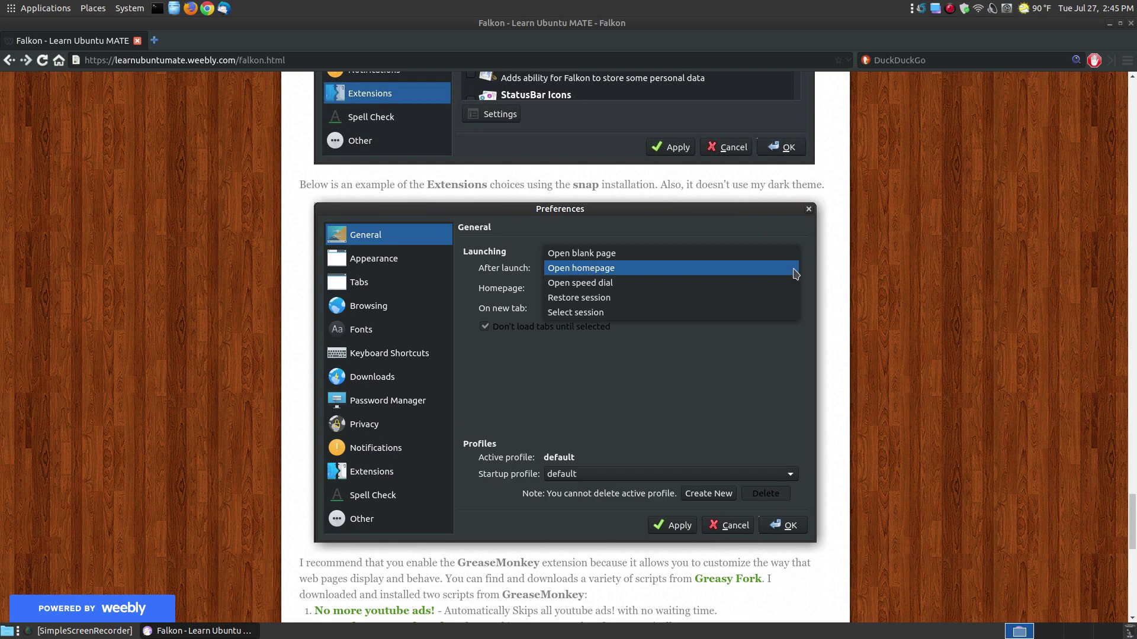
left_click(805, 273)
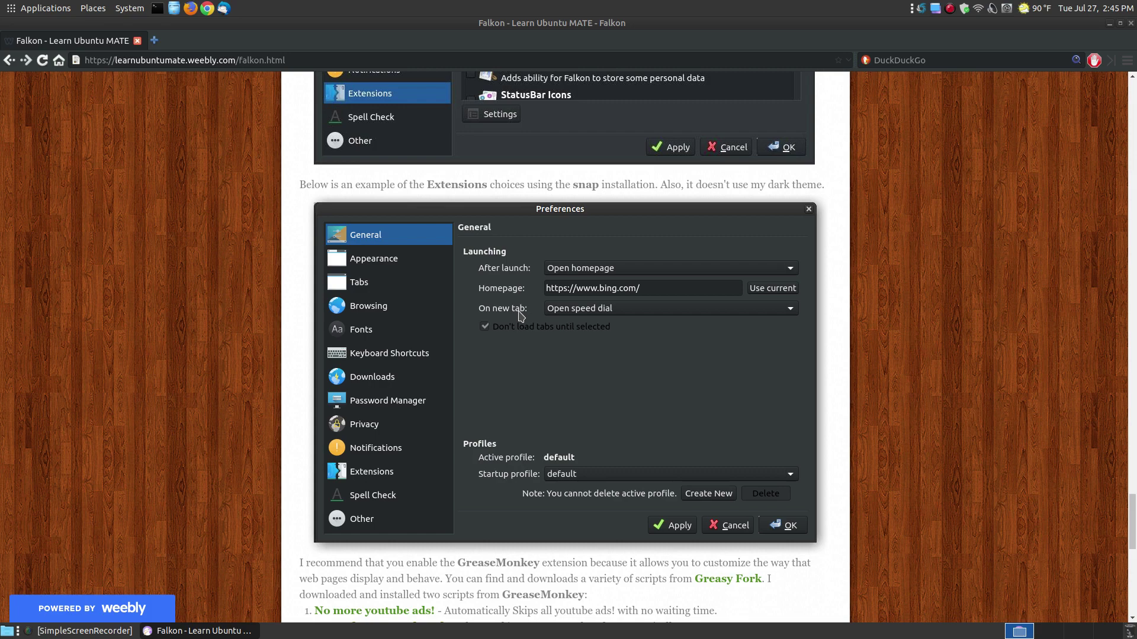
left_click(370, 261)
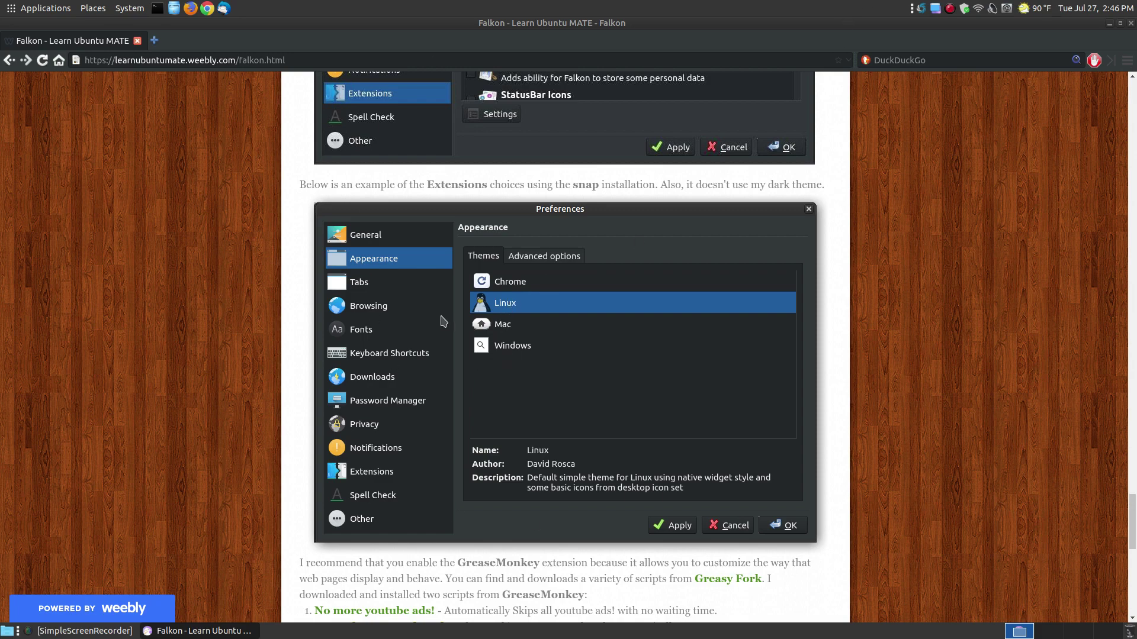
- Look through the Tabs sub-tabs and Browsing's Local Storage and Proxy options
left_click(357, 286)
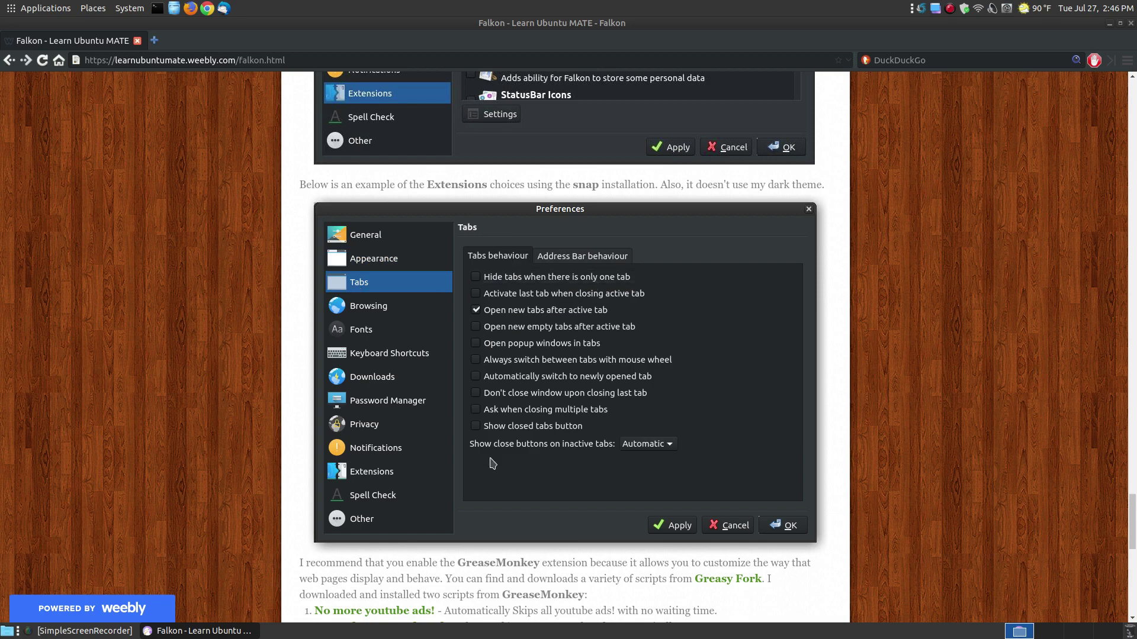
left_click(591, 256)
left_click(513, 256)
left_click(362, 314)
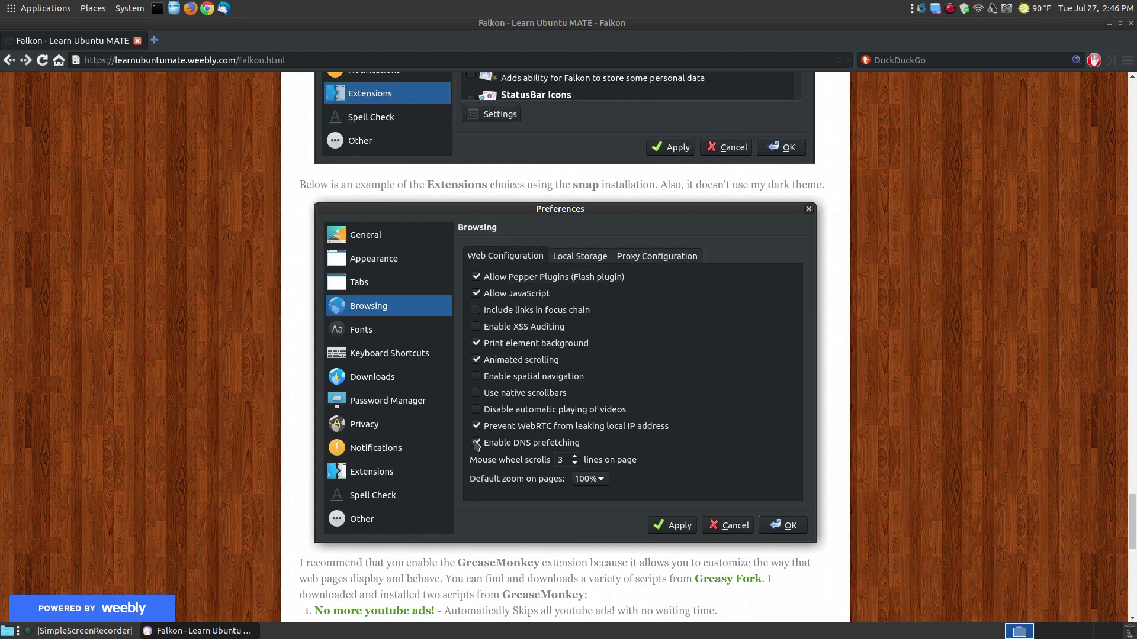
left_click(577, 260)
left_click(662, 257)
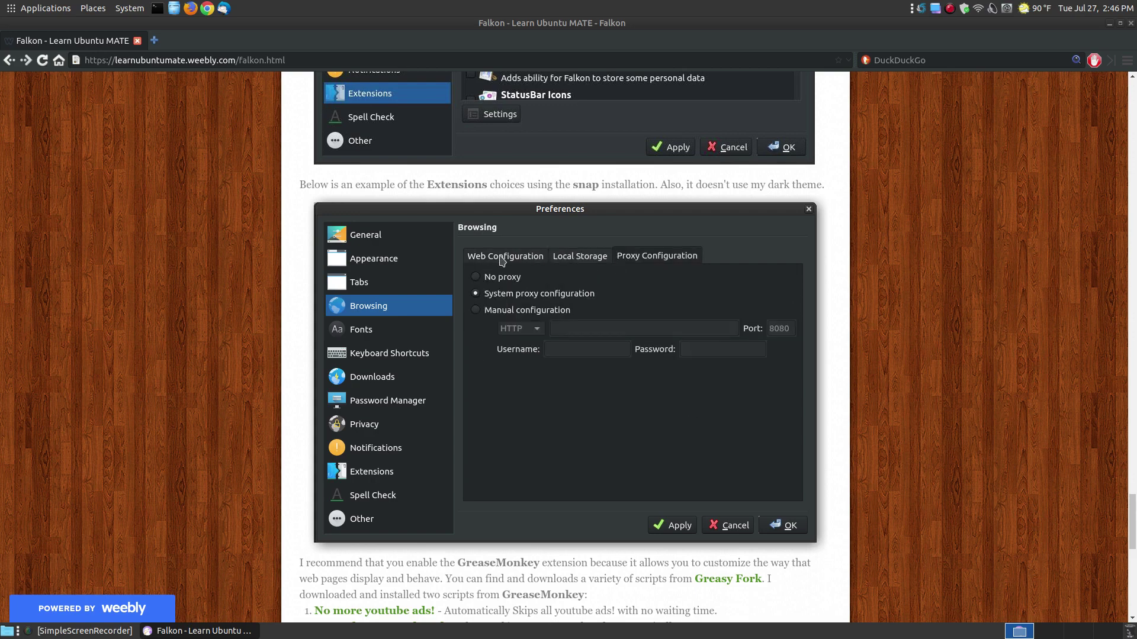
left_click(502, 259)
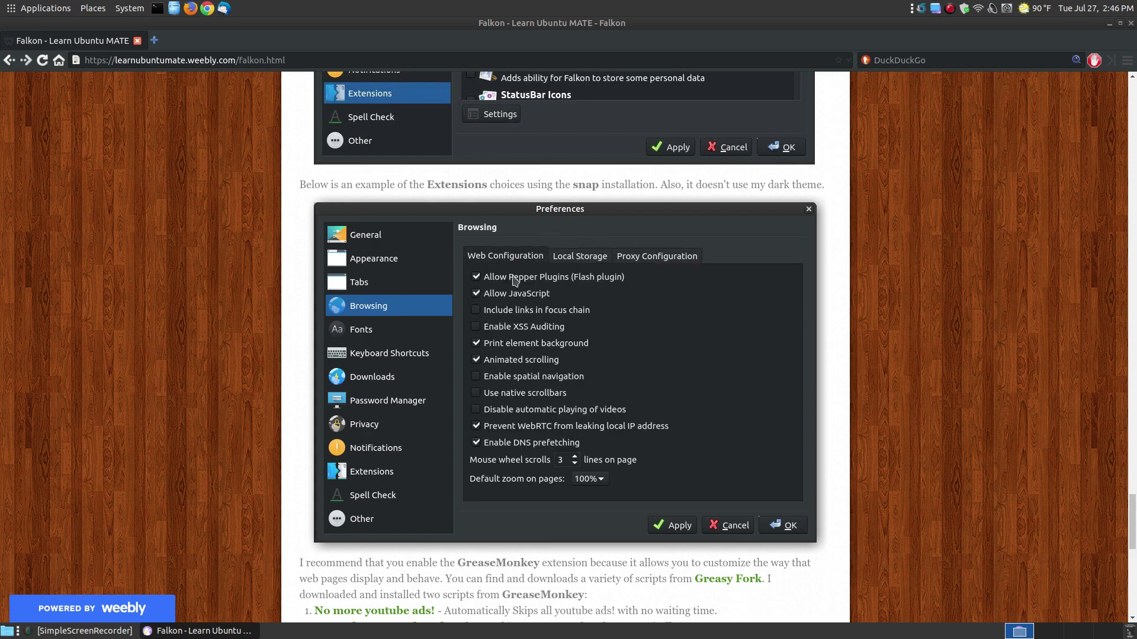
- Visit the Fonts and Keyboard Shortcuts pages, ending on Downloads
left_click(367, 338)
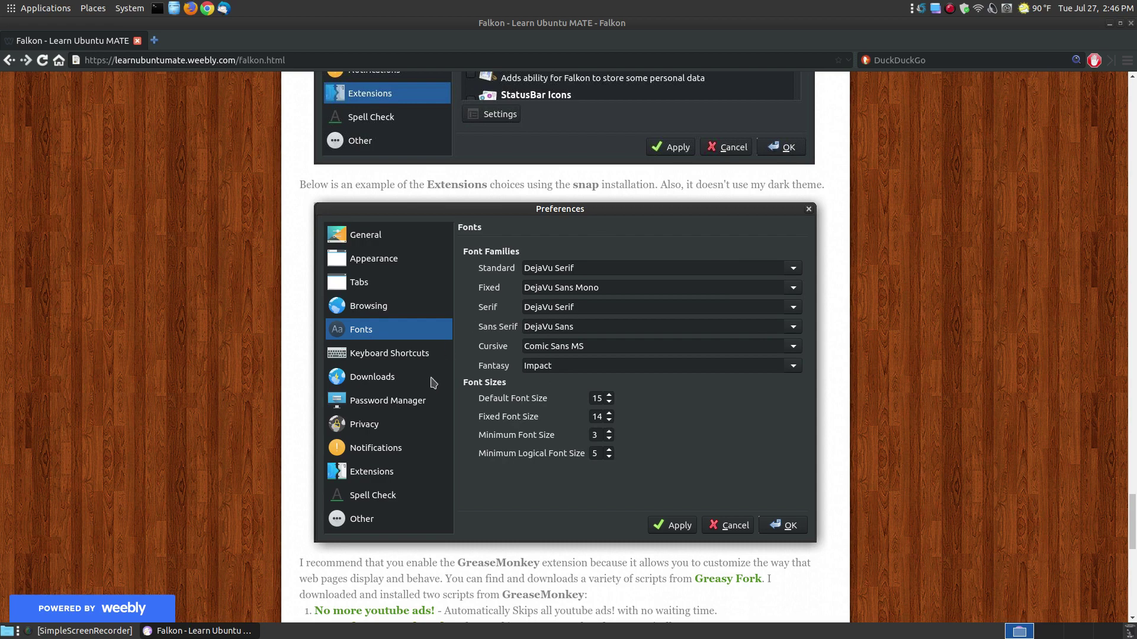
left_click(371, 356)
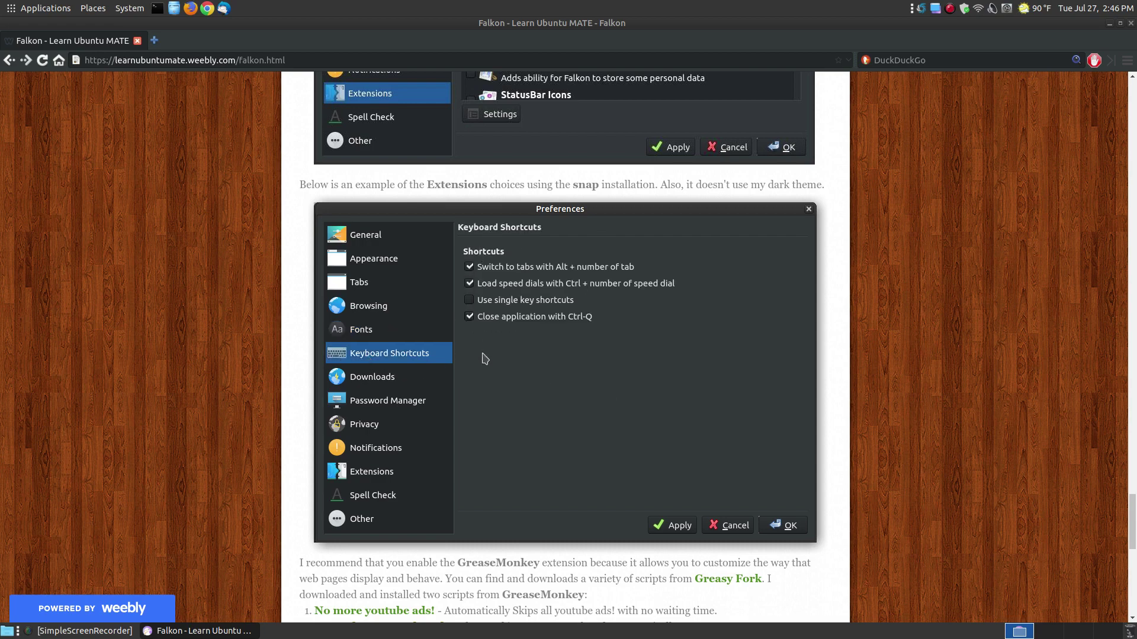
left_click(371, 381)
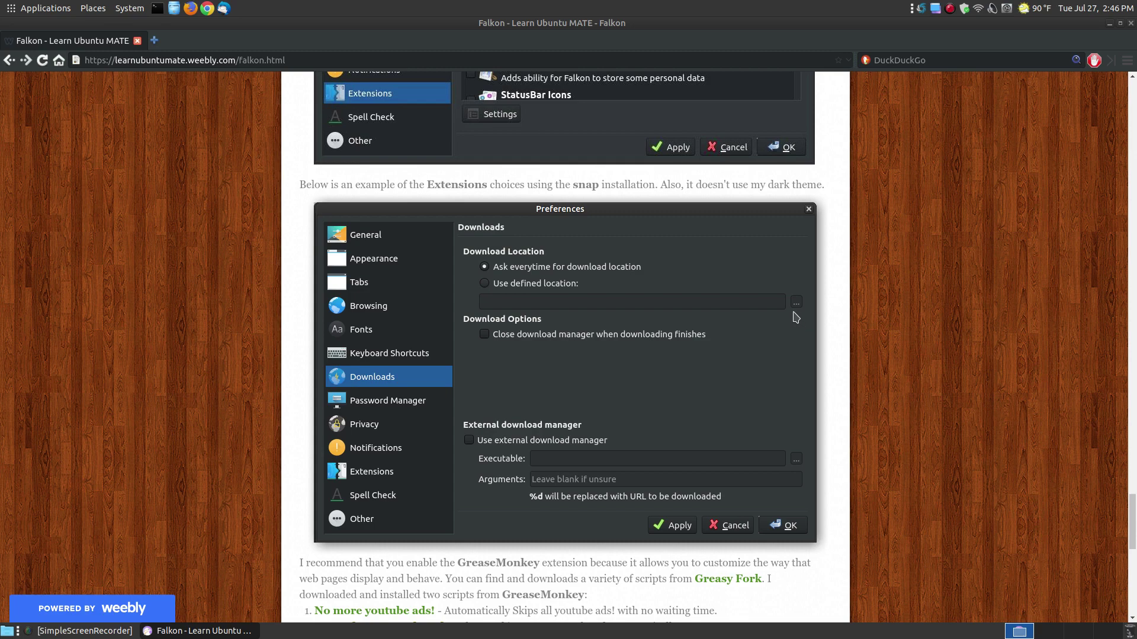
- Look through the Password Manager, Privacy and Notifications settings and preview a native system notification
left_click(375, 407)
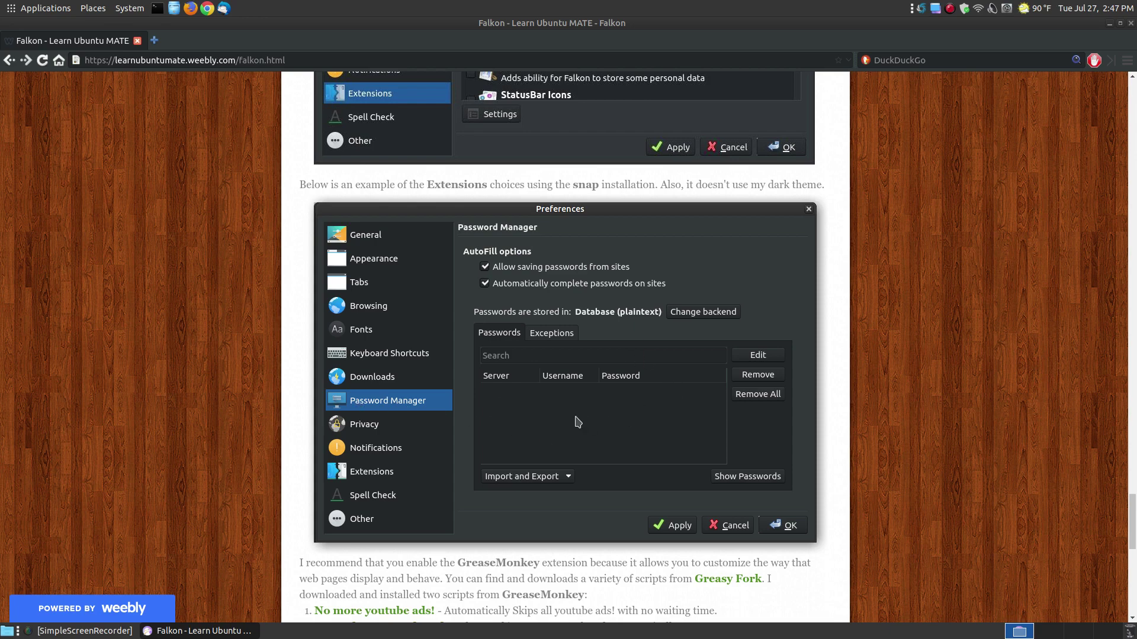
left_click(359, 430)
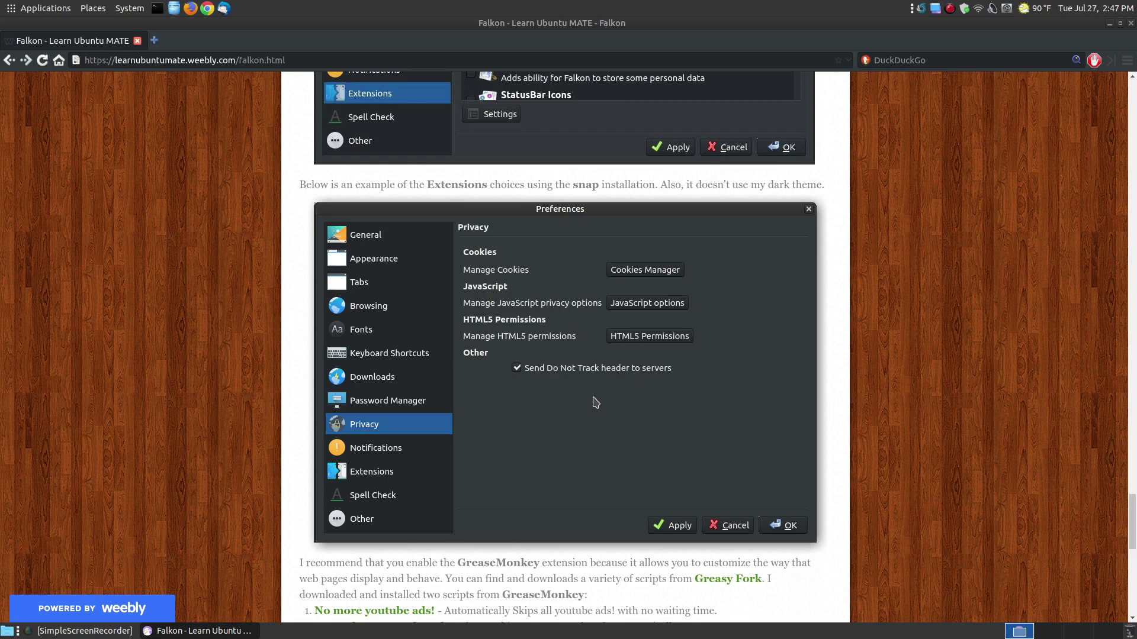
left_click(362, 451)
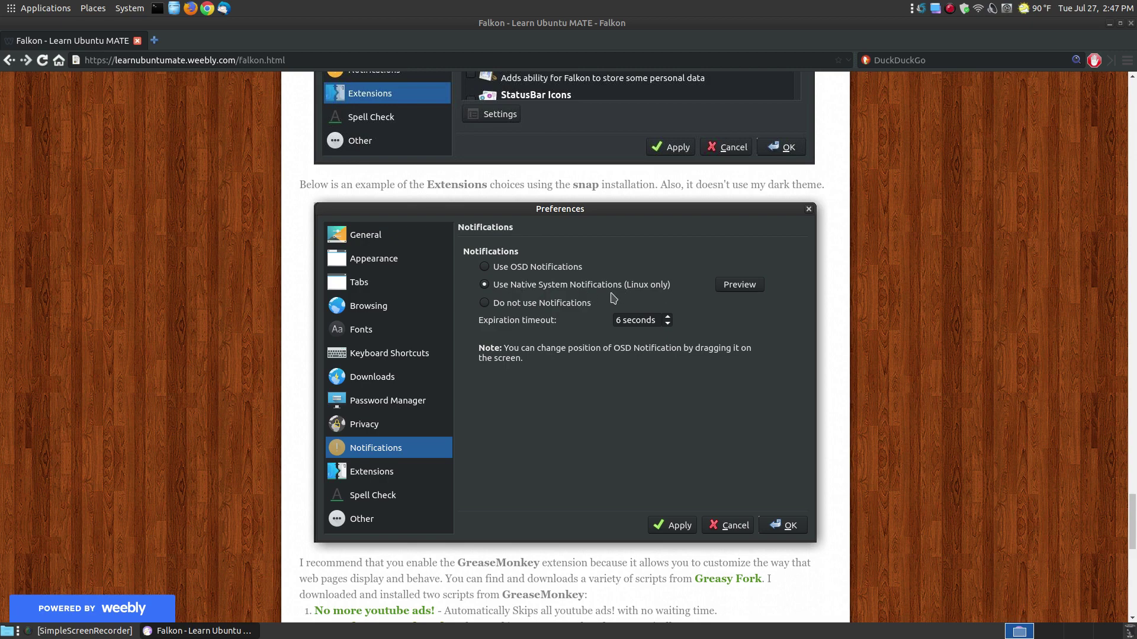
left_click(727, 287)
- Open GreaseMonkey's scripts list from Extensions and open the folder holding the No more youtube ads! script
left_click(367, 477)
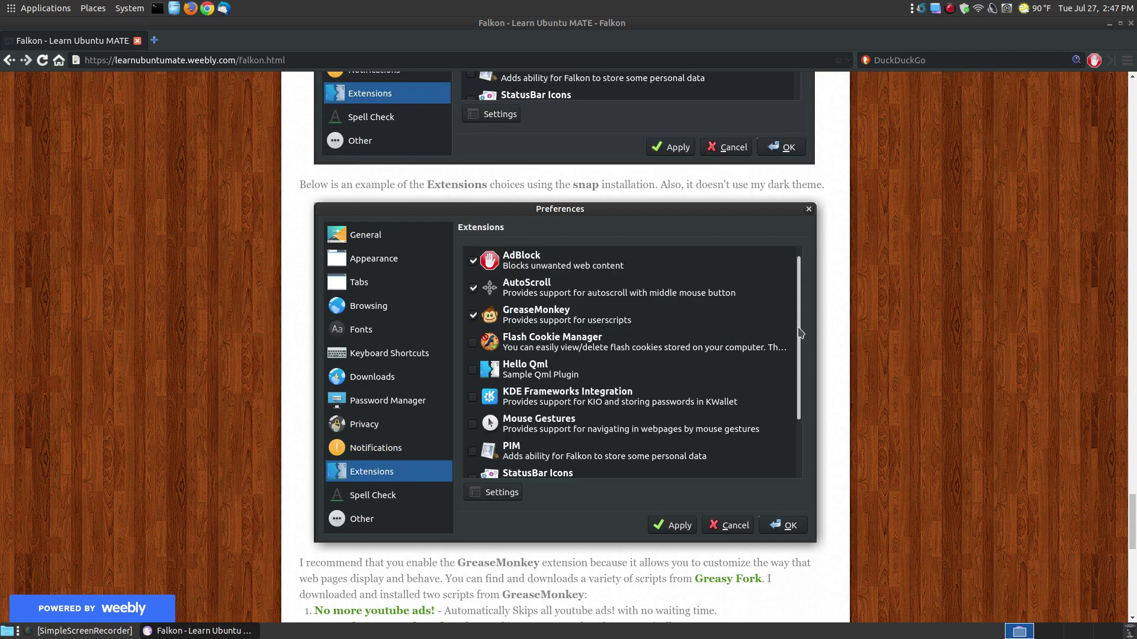
left_click_drag(799, 332, 799, 355)
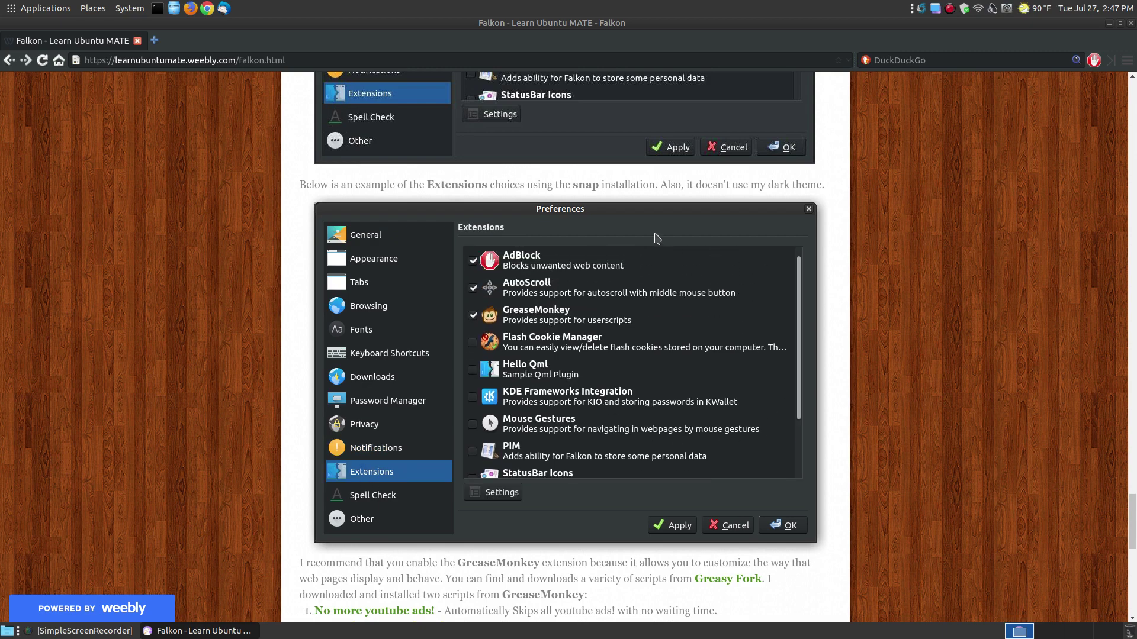
left_click_drag(606, 210, 573, 196)
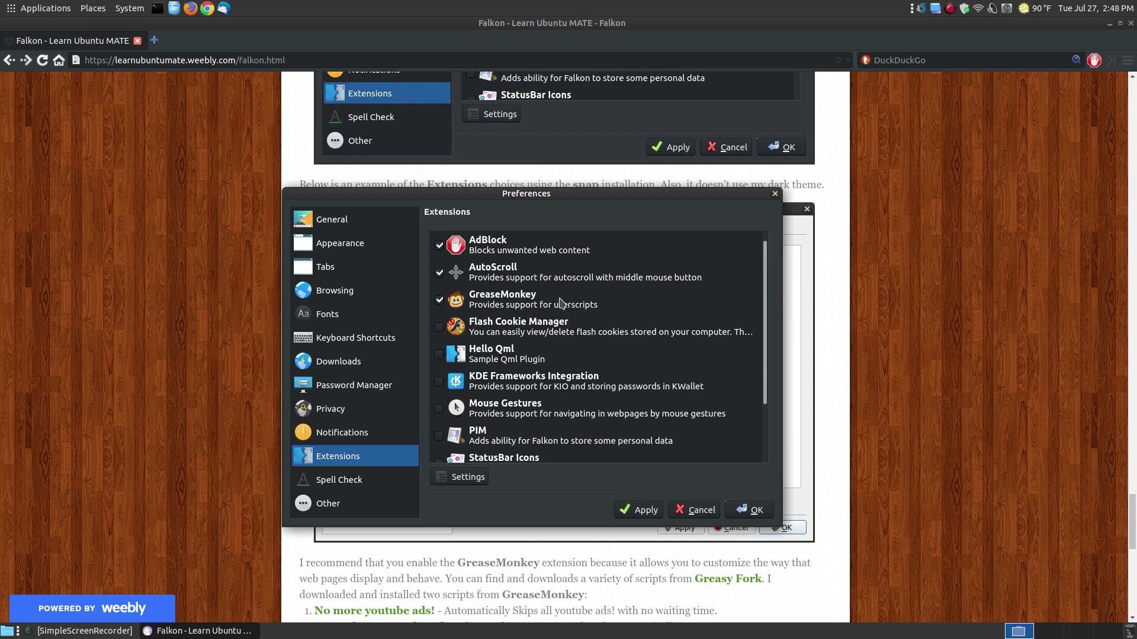
left_click(506, 305)
left_click(467, 477)
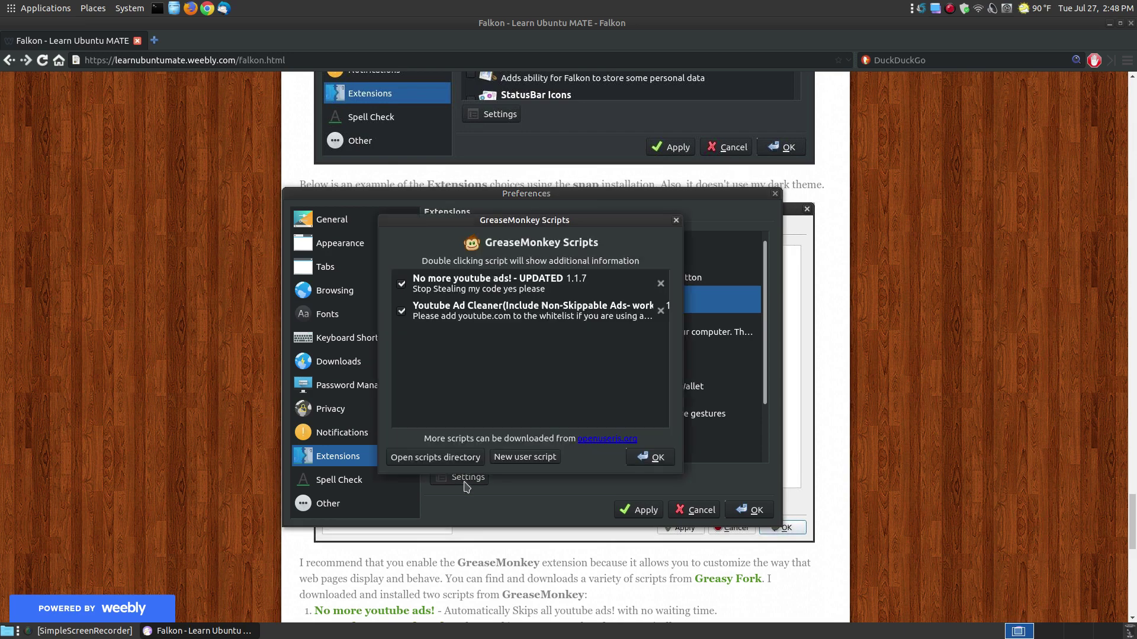
left_click(533, 286)
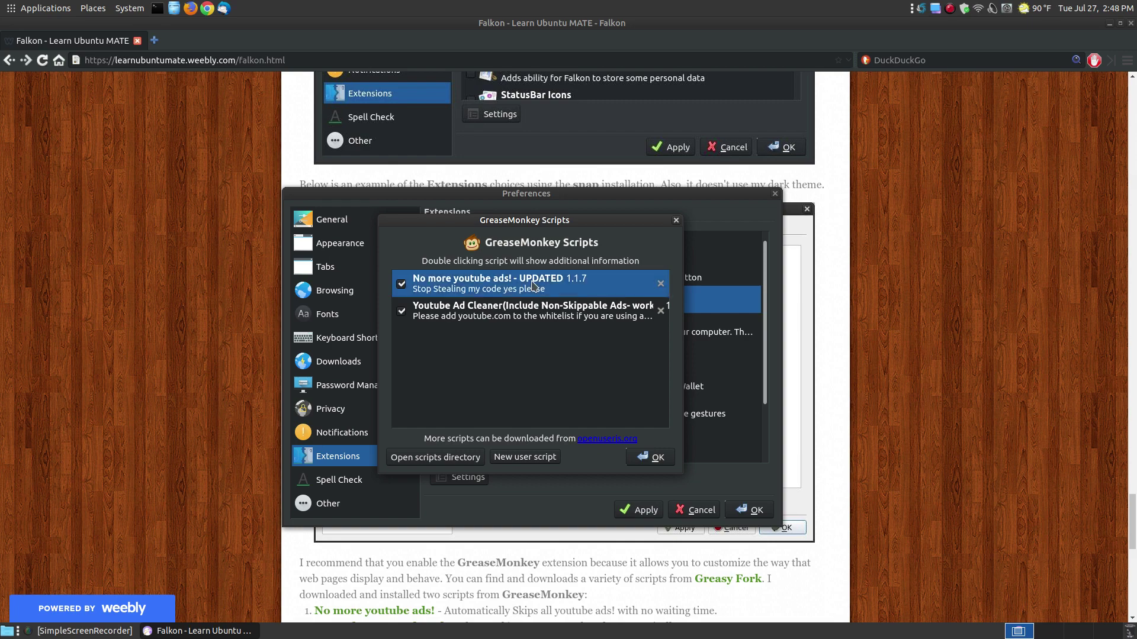
left_click(458, 459)
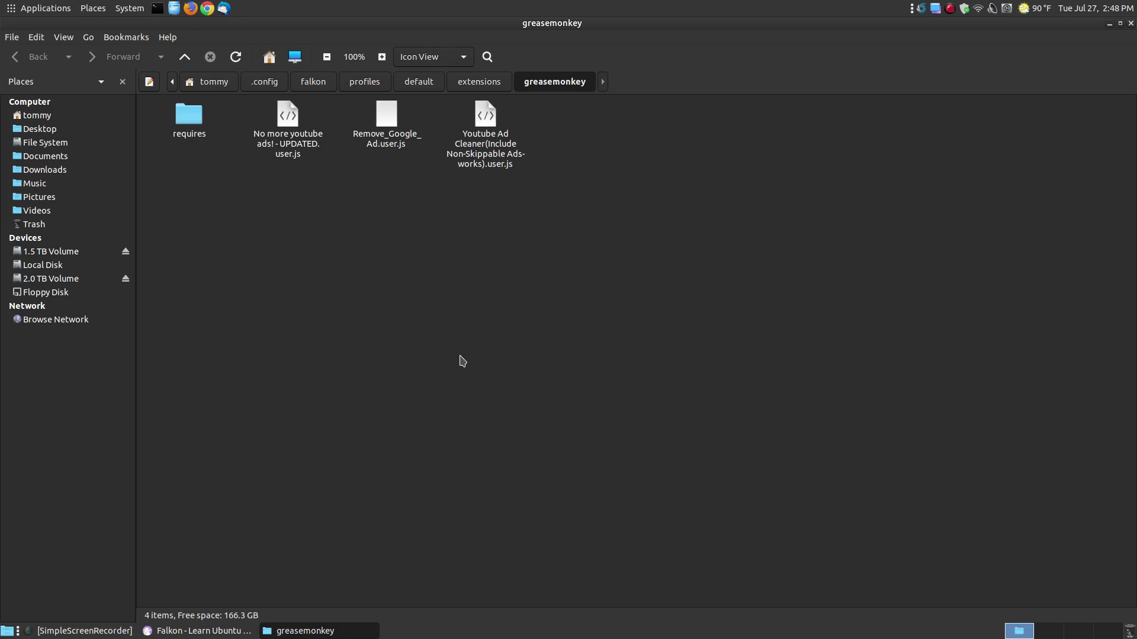
- Inspect the No more youtube ads! and Youtube Ad Cleaner script files in Caja, then return to Falkon
left_click(300, 146)
left_click(504, 159)
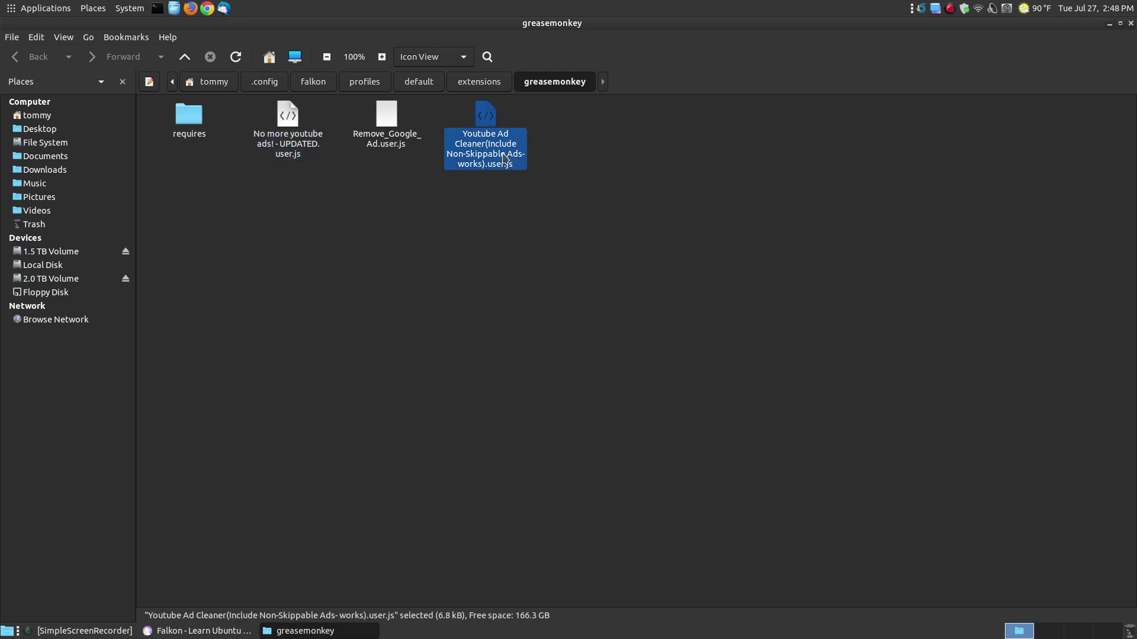
left_click(288, 113)
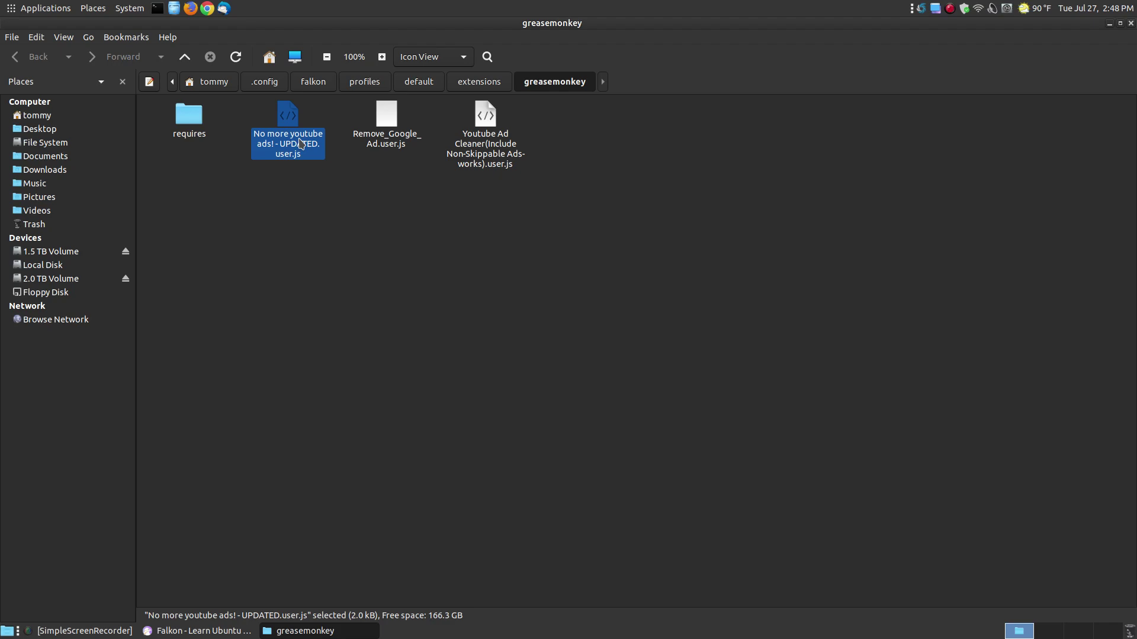
left_click(473, 147)
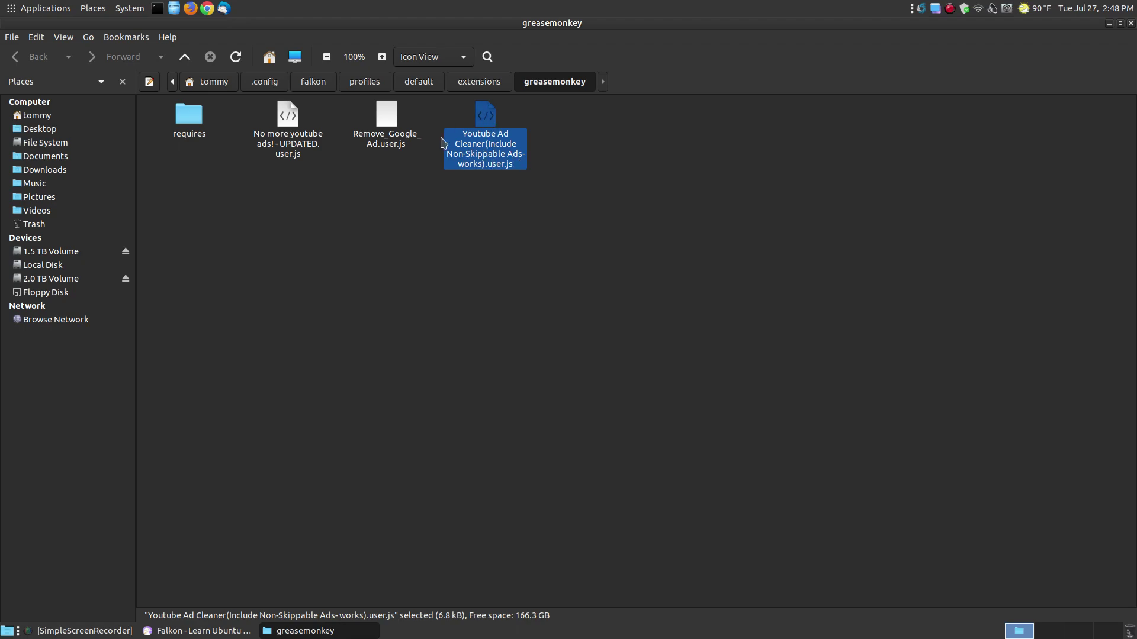
left_click(173, 632)
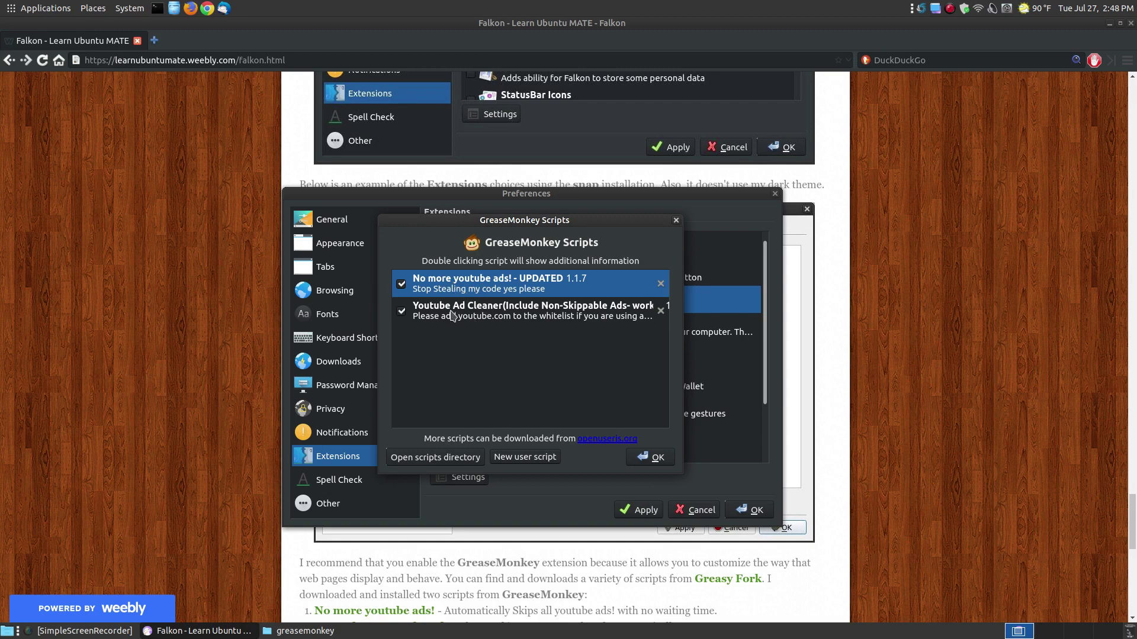
- Check both YouTube ad scripts, close the GreaseMonkey Scripts list, and return to Falkon's Preferences
left_click(594, 317)
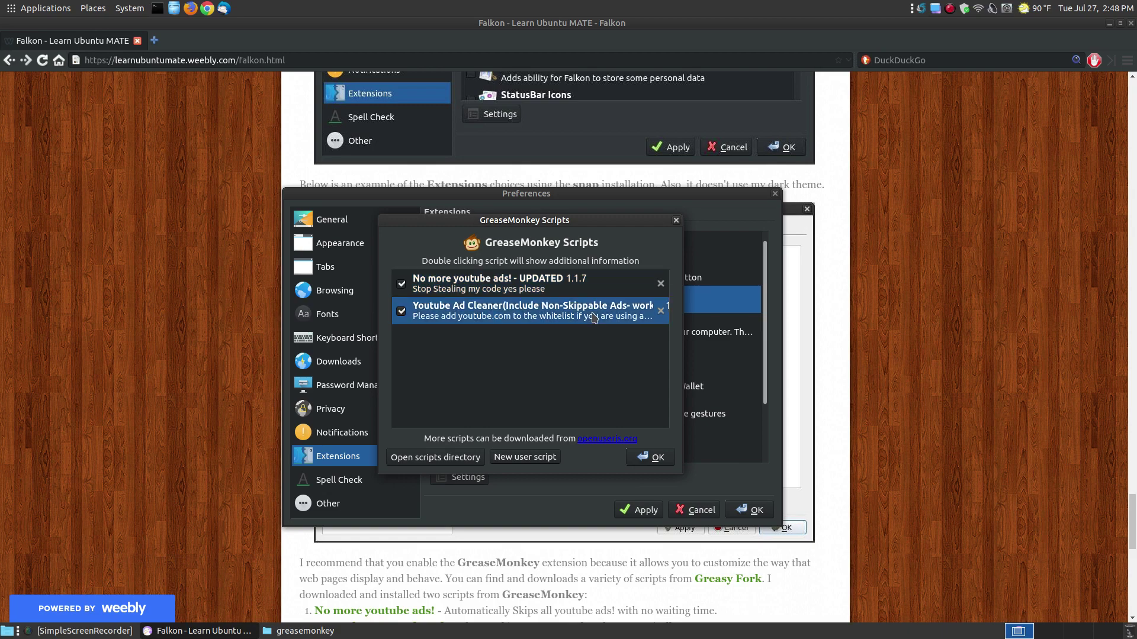
left_click(513, 289)
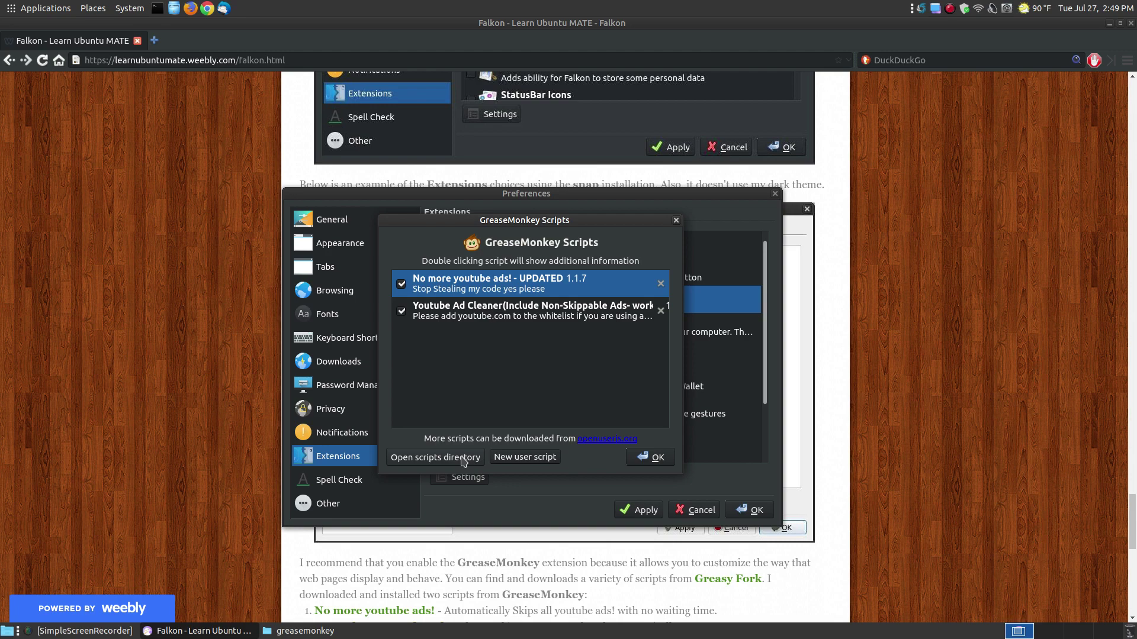
left_click(650, 457)
left_click(305, 630)
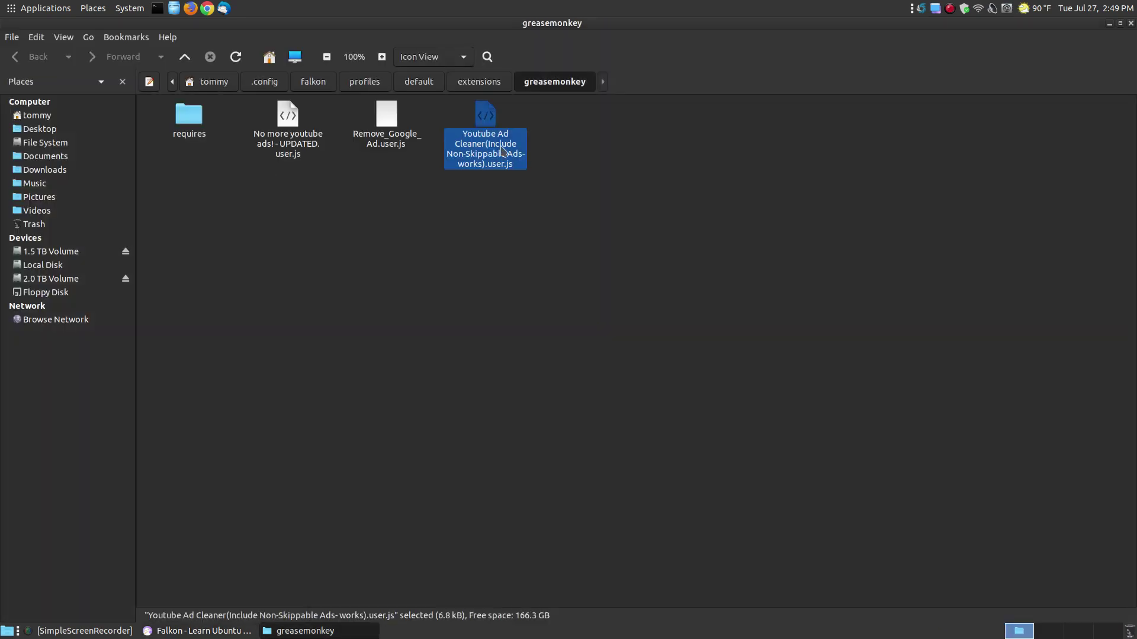
left_click(190, 630)
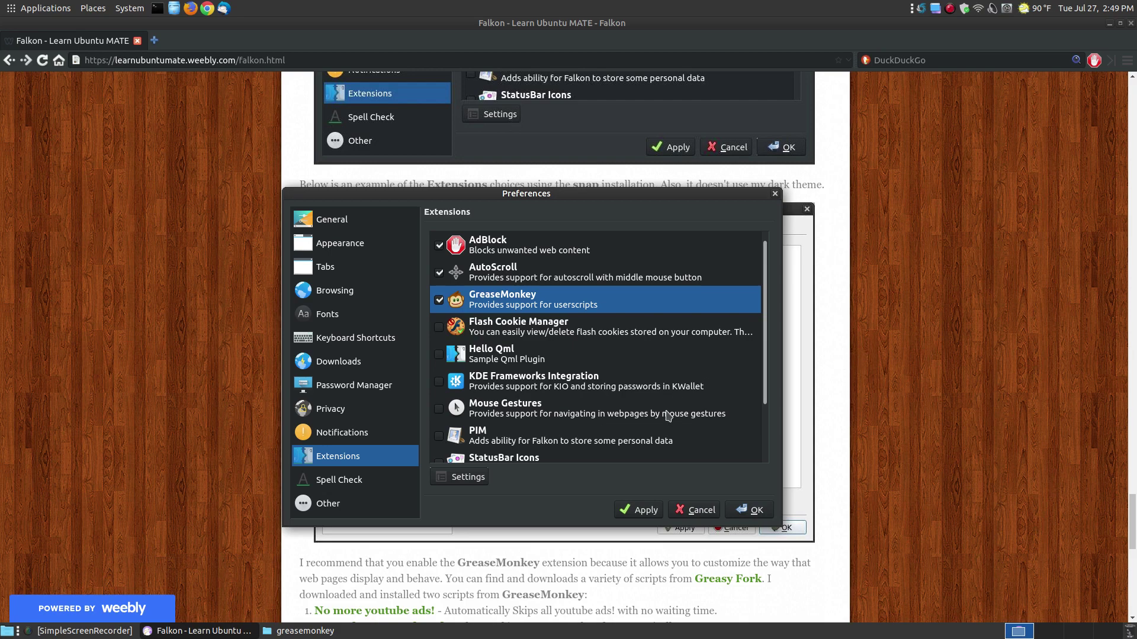
- View the Spell Check and Other preference pages, then go back to Extensions
left_click(341, 480)
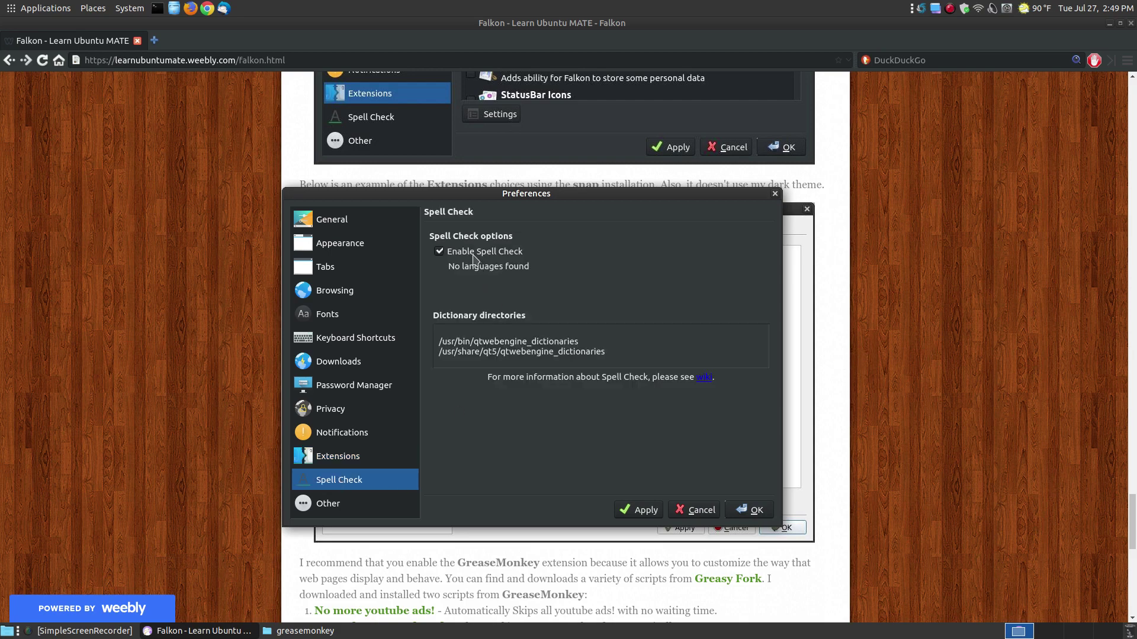
left_click(342, 508)
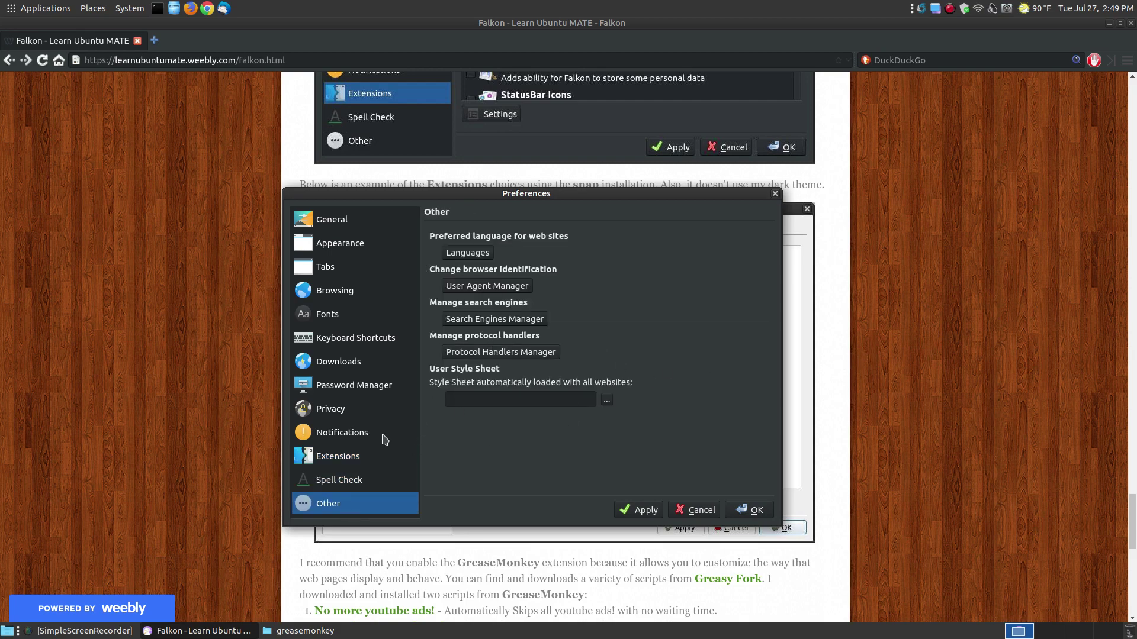
left_click(343, 459)
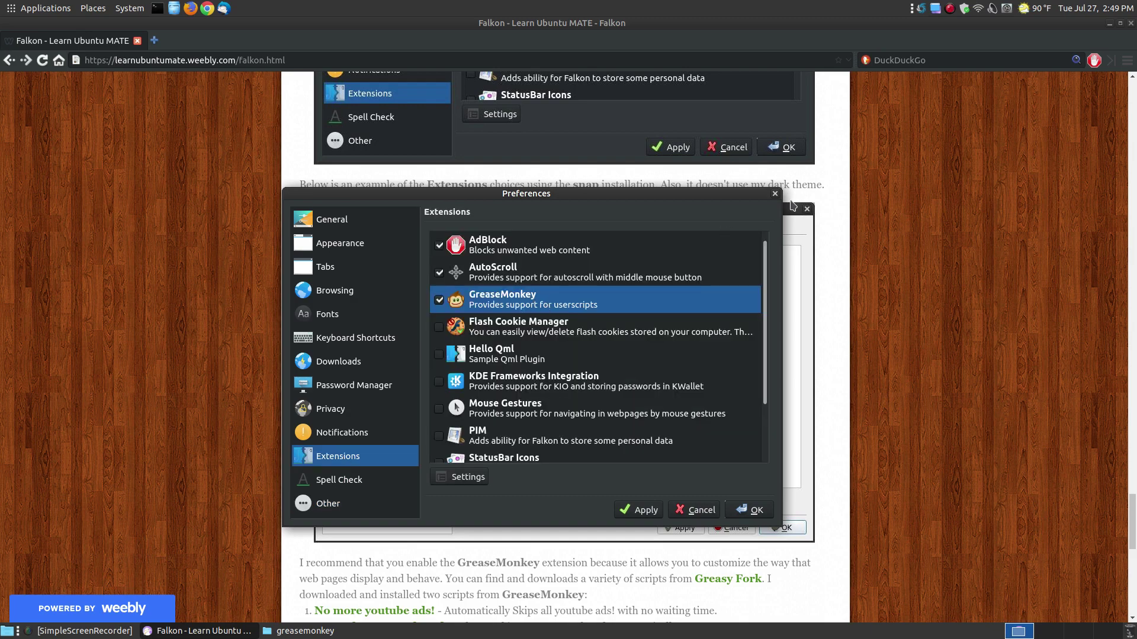
- Close the Preferences and scroll down the Learn Ubuntu MATE article
left_click(749, 511)
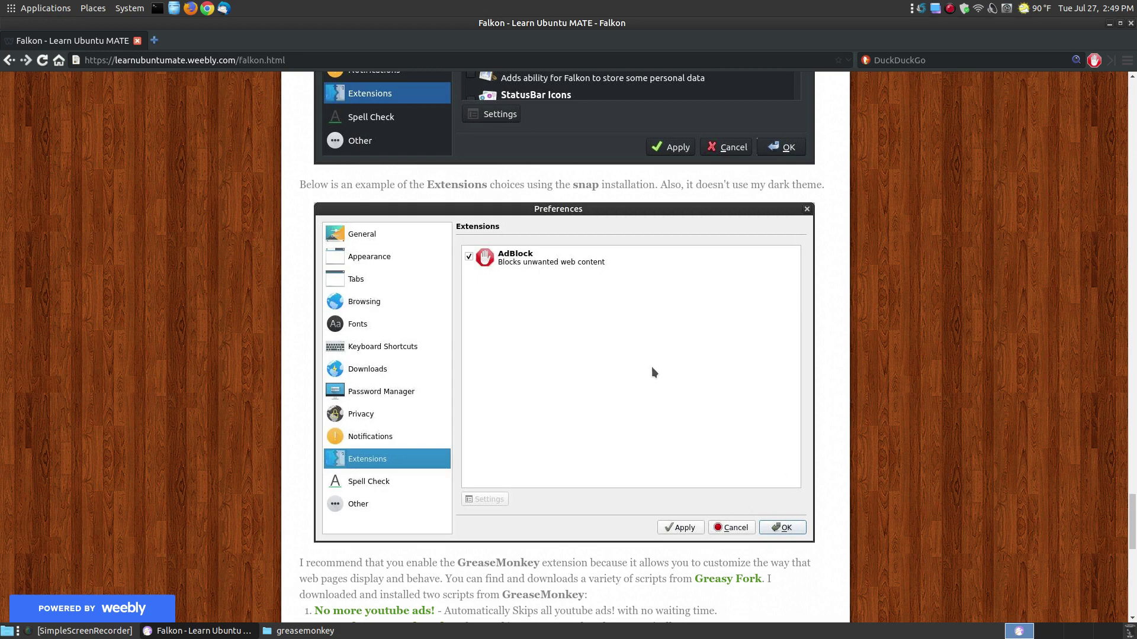
scroll(971, 260, "down", 5)
scroll(932, 278, "down", 2)
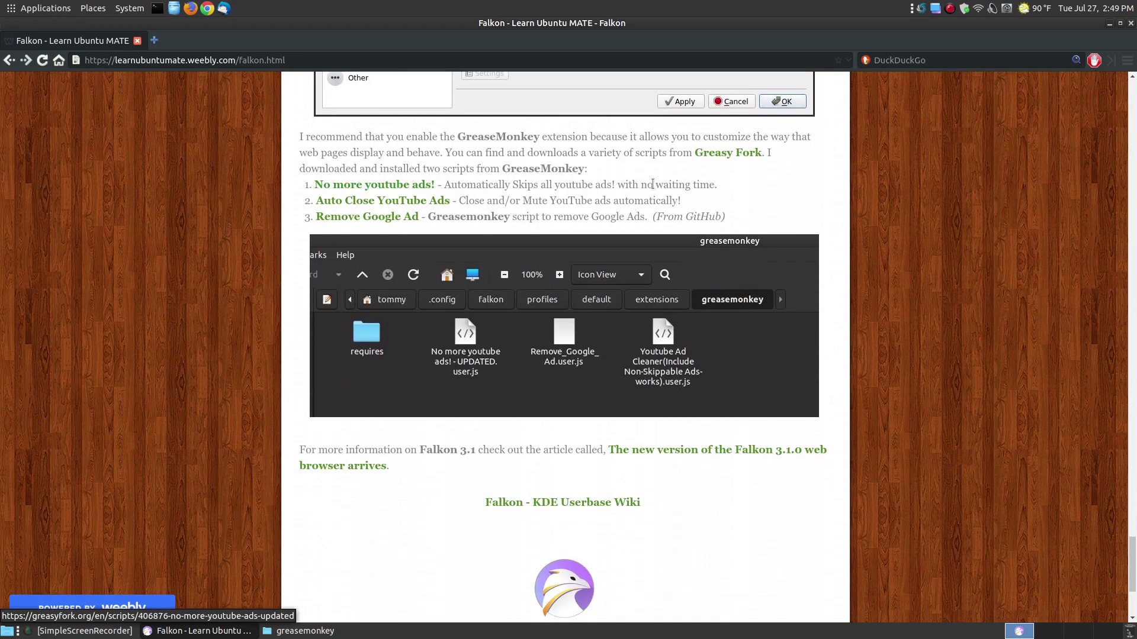
- Open Greasy Fork's youtube.com user scripts in a new tab and browse the list
left_click(742, 153)
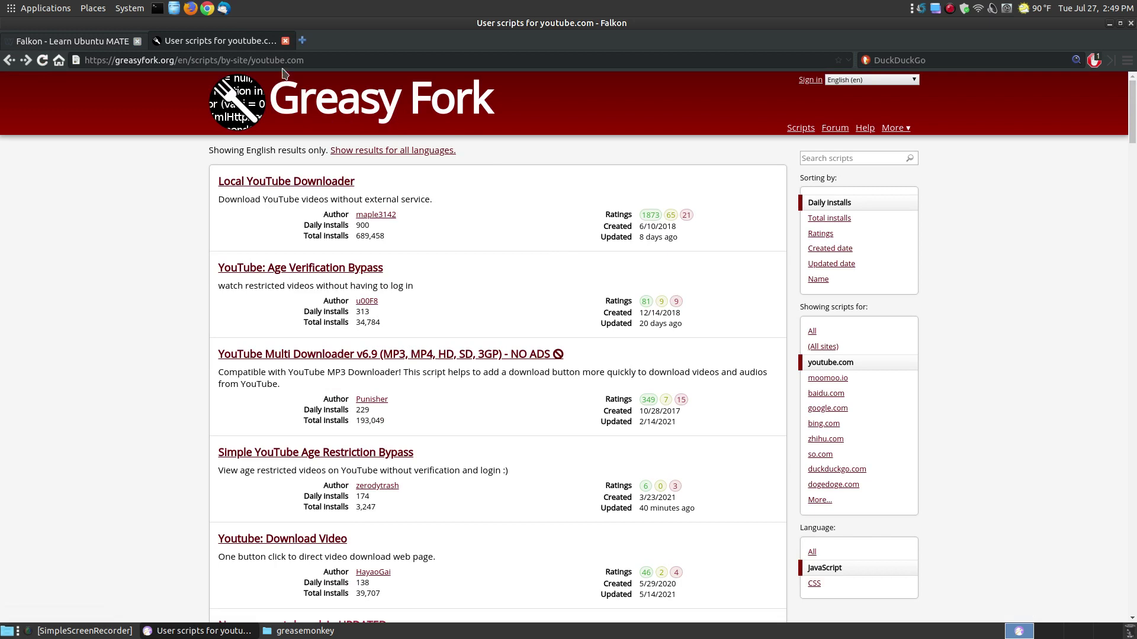
scroll(236, 285, "down", 6)
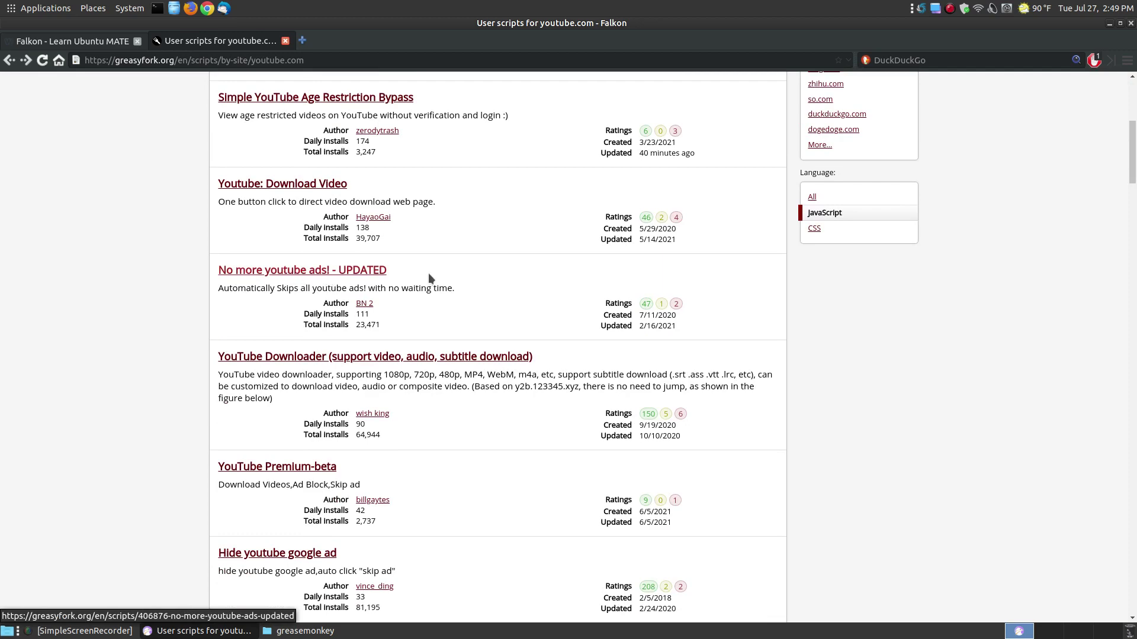
scroll(441, 296, "down", 1)
scroll(441, 293, "down", 10)
scroll(460, 296, "down", 4)
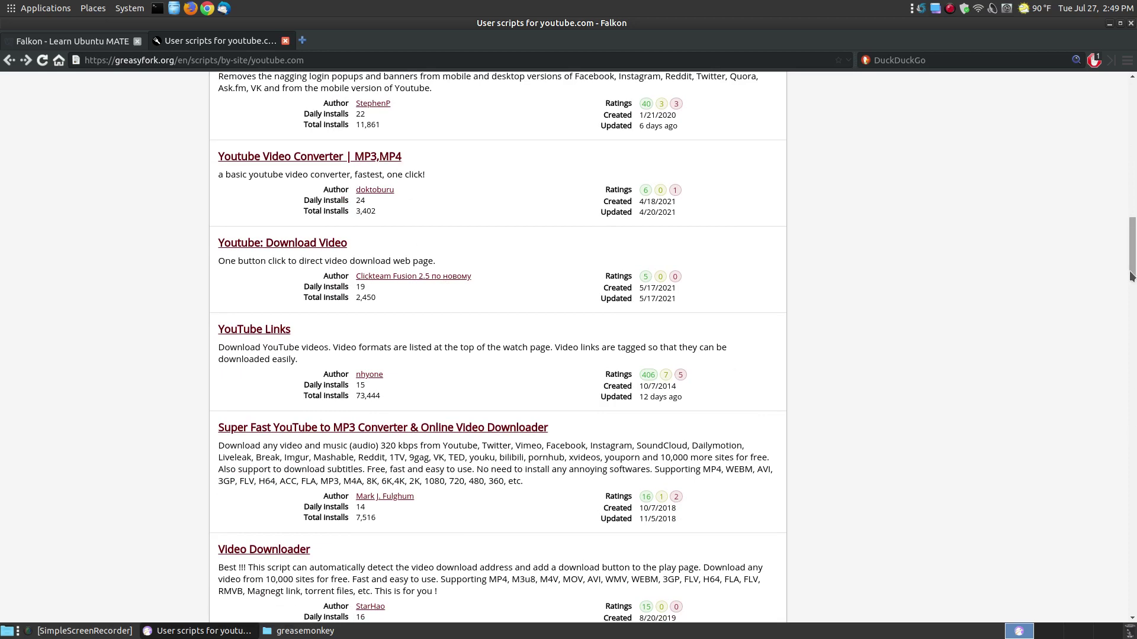
left_click_drag(1131, 278, 1133, 150)
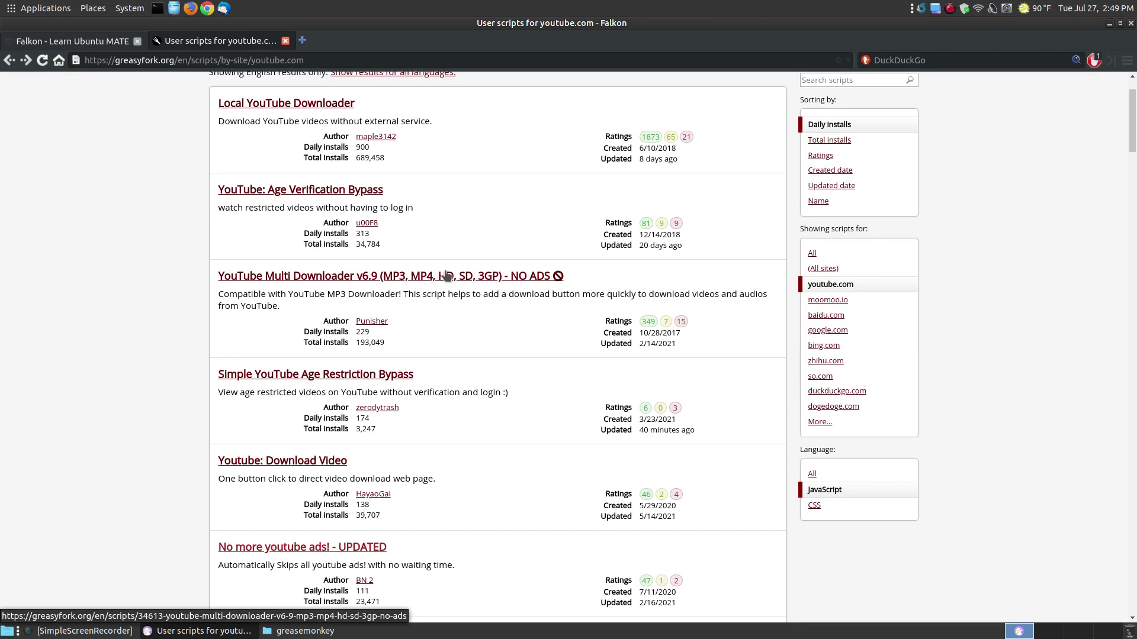
scroll(297, 290, "up", 2)
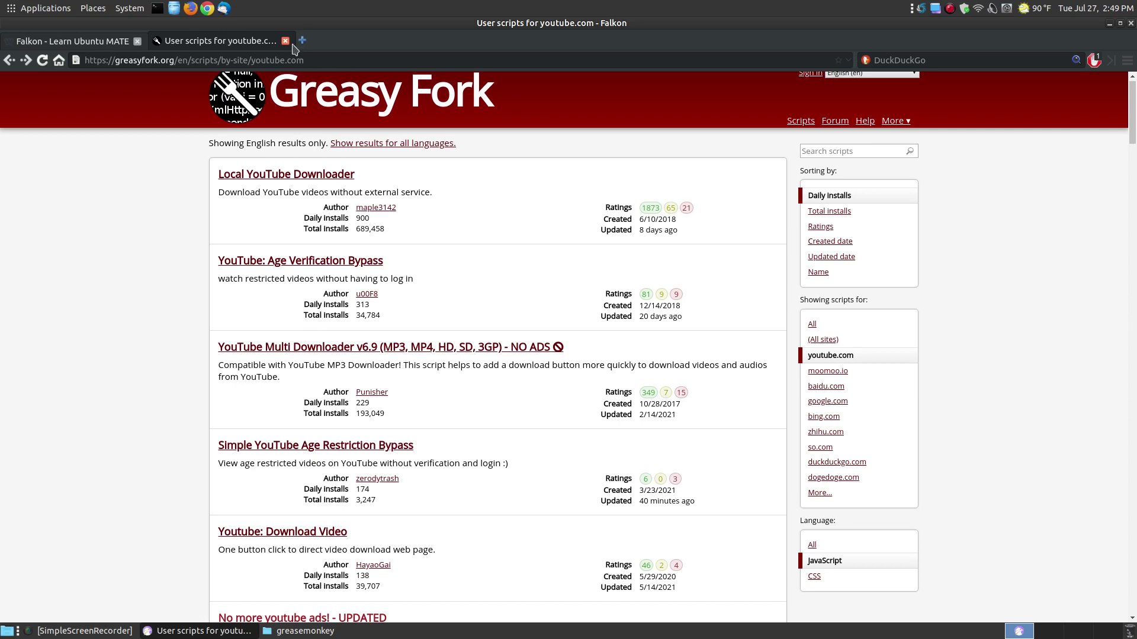
scroll(485, 355, "down", 6)
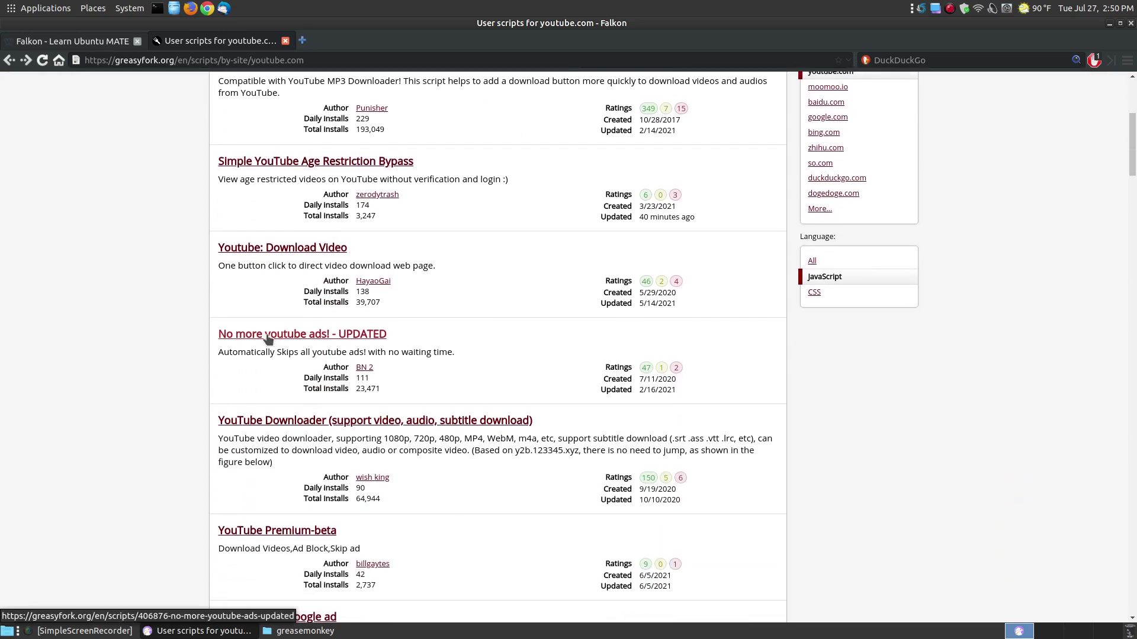
- Open the No more youtube ads! - UPDATED page, view its raw user.js code, then return
left_click(268, 337)
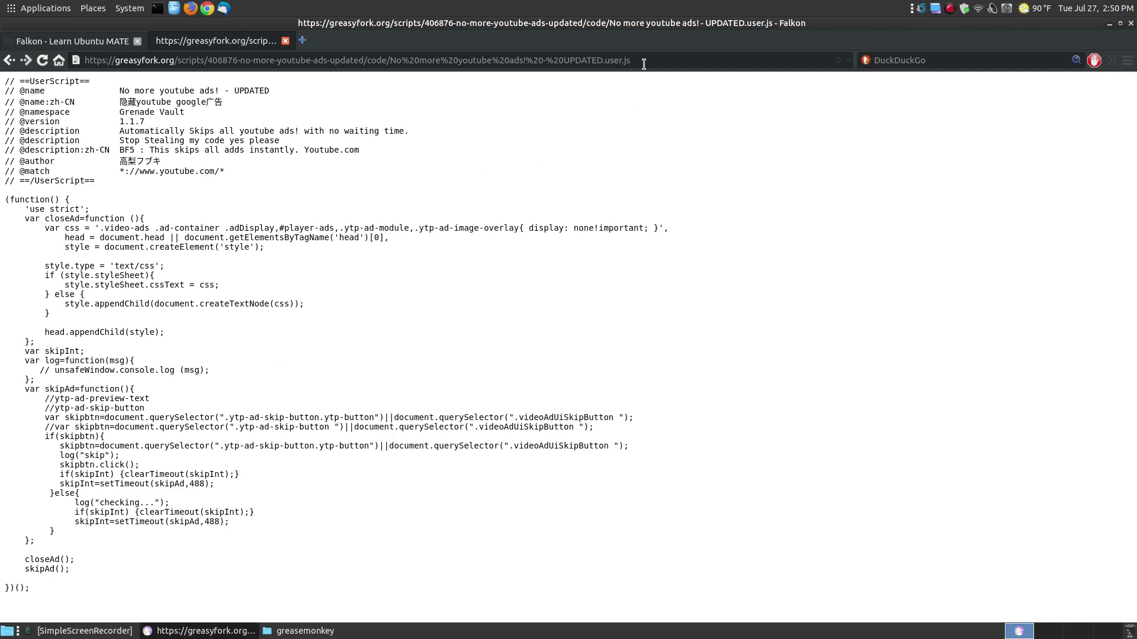
left_click(9, 60)
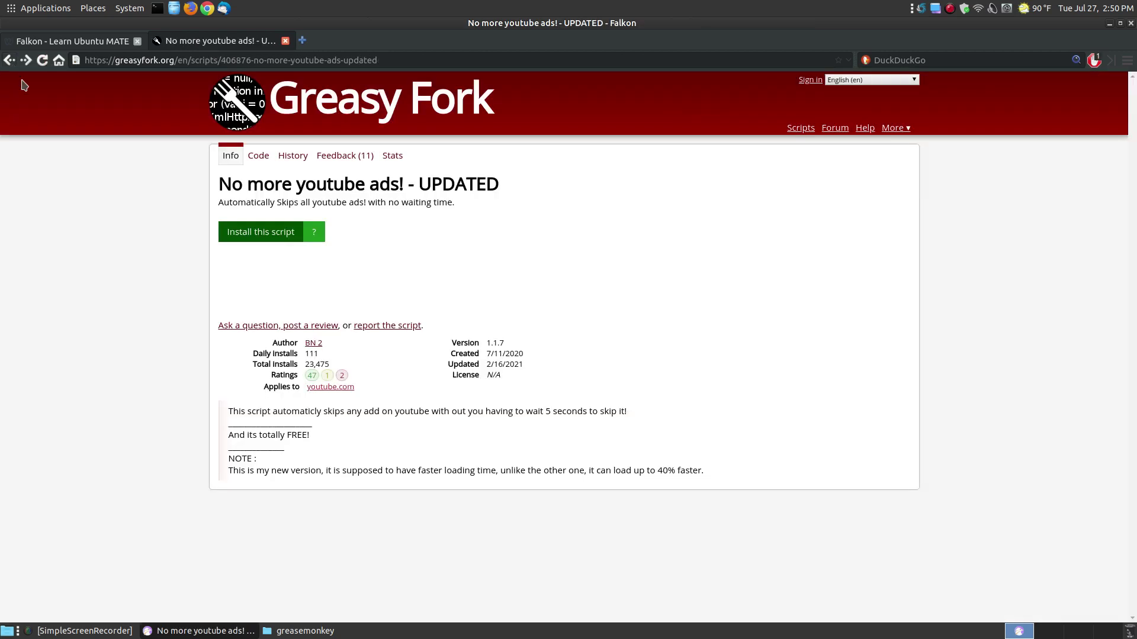
left_click(262, 236)
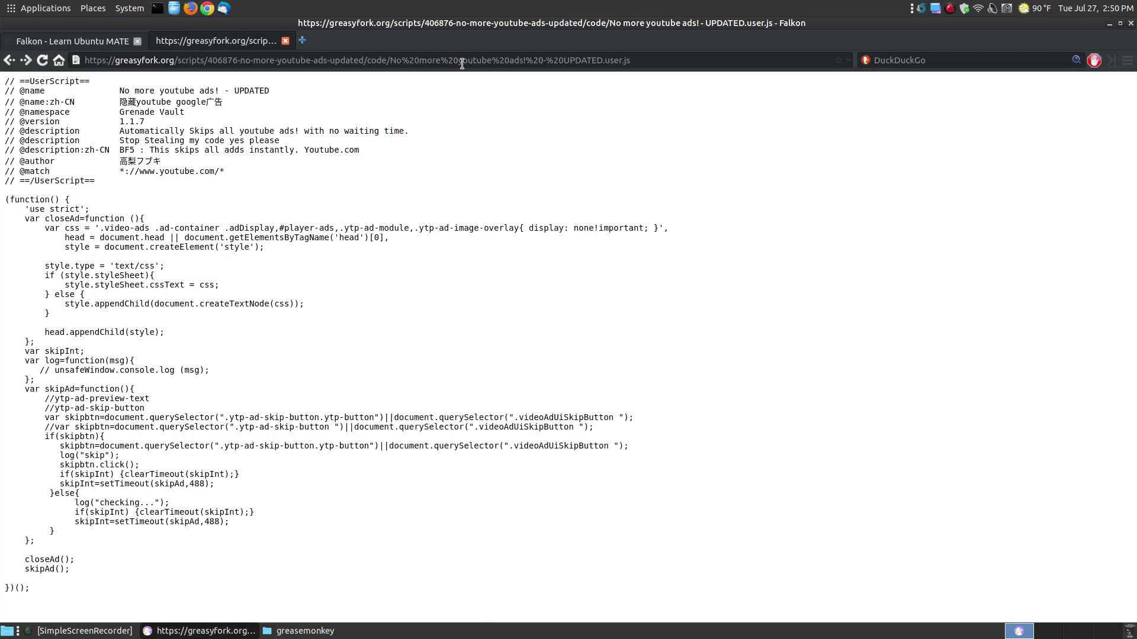
left_click(461, 62)
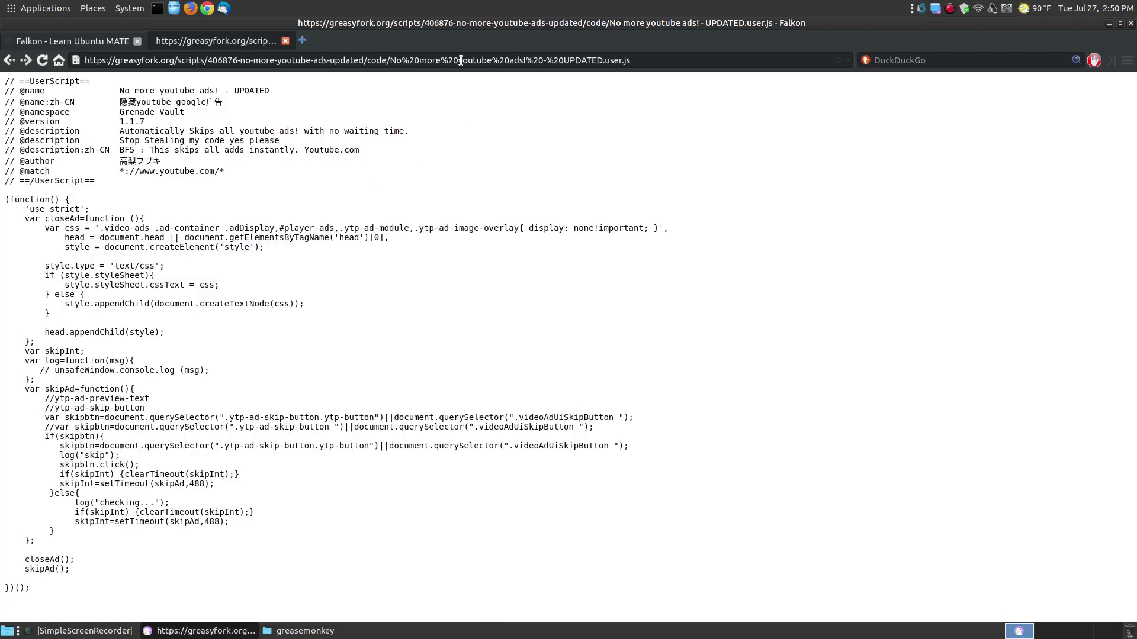
left_click(9, 61)
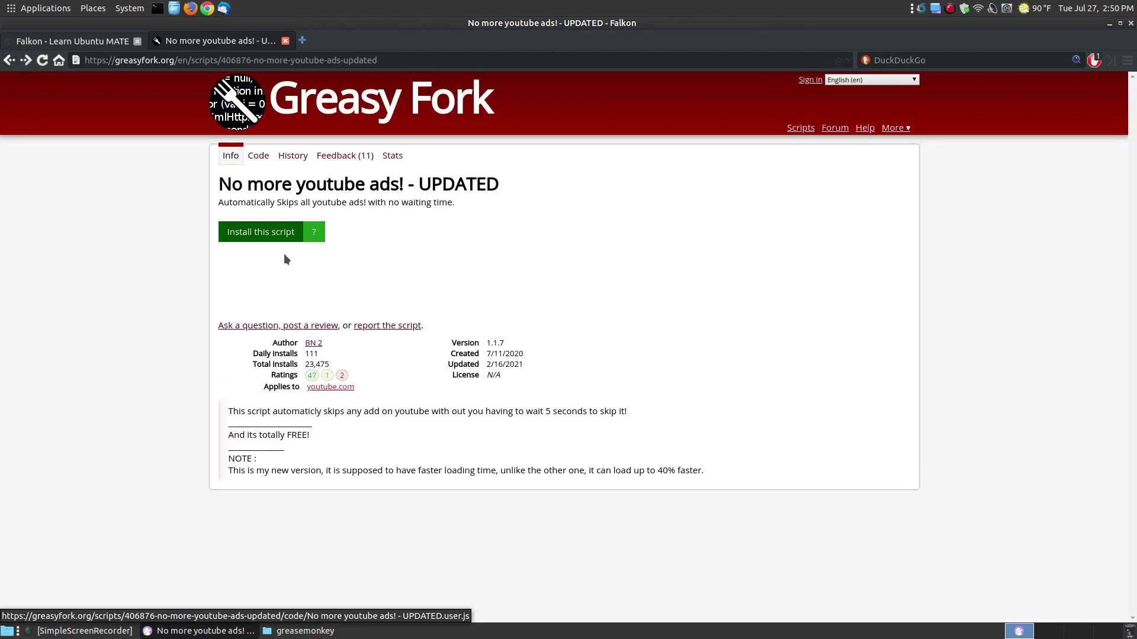
- Use Save link as on Install this script to save the .user.js file to Downloads
right_click(251, 235)
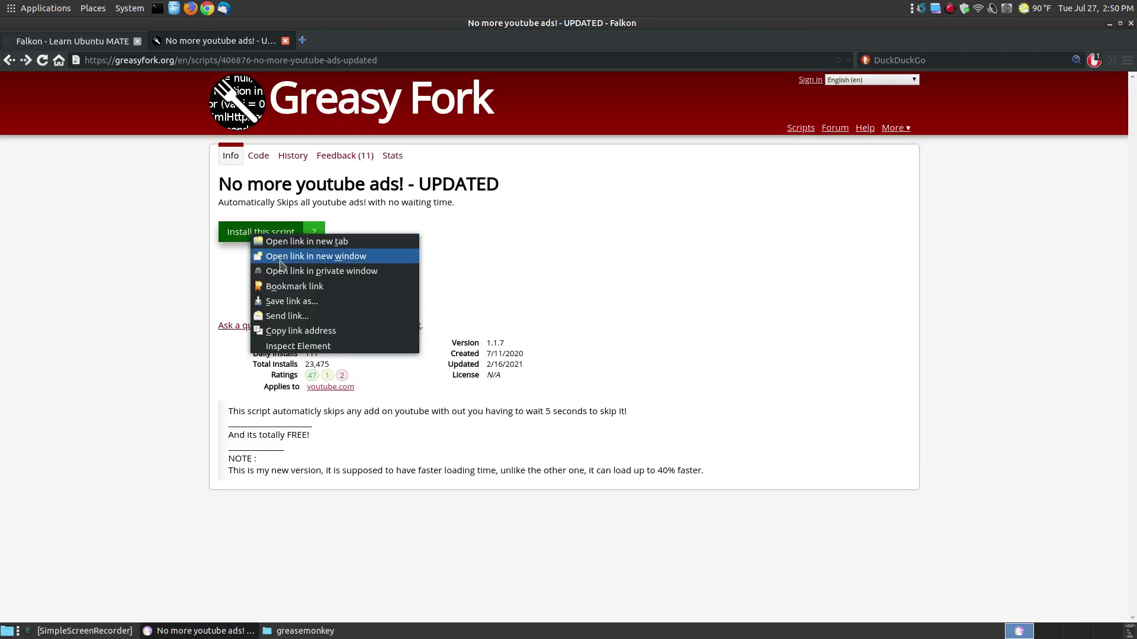
left_click(314, 304)
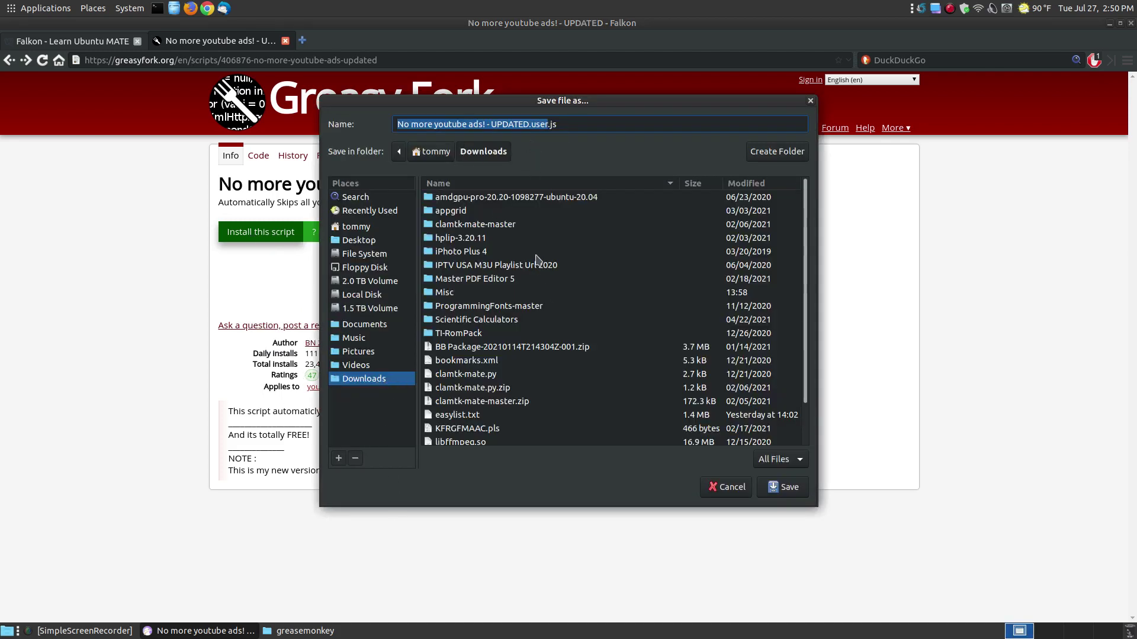
left_click(778, 490)
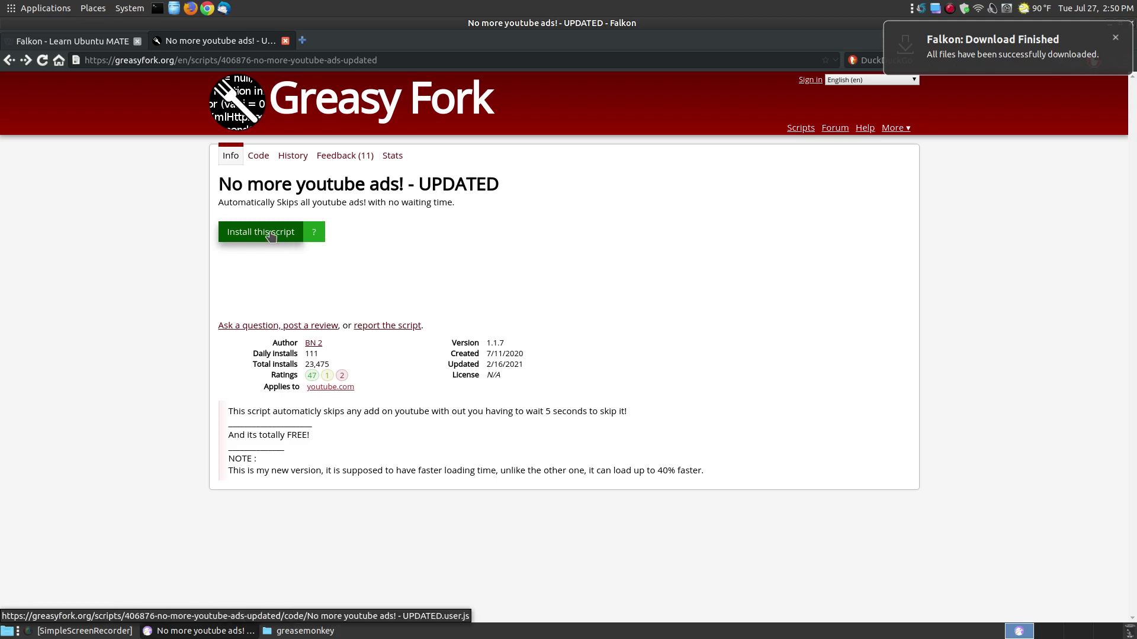
- In Caja's Downloads folder, copy the downloaded No more youtube ads! script file
left_click(173, 8)
left_click(37, 172)
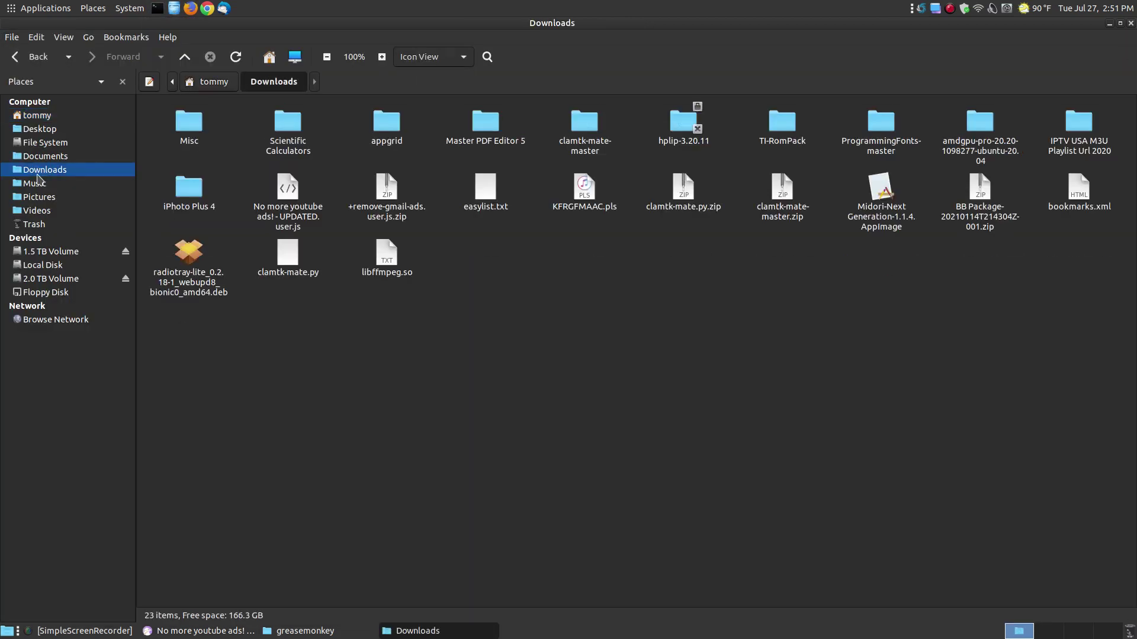
left_click(290, 191)
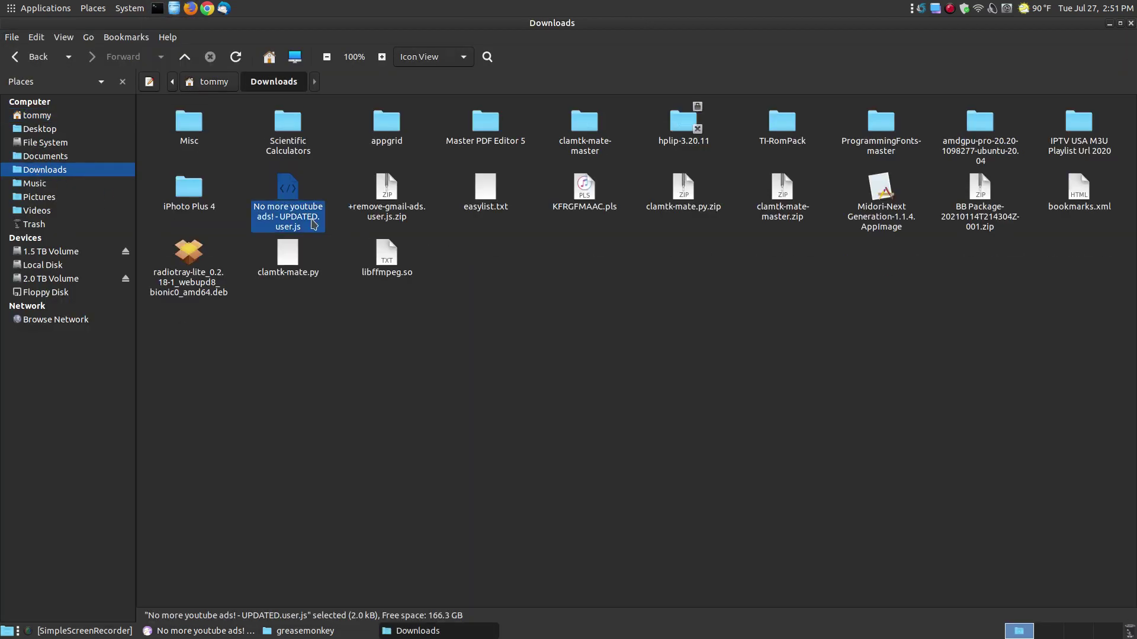
right_click(296, 195)
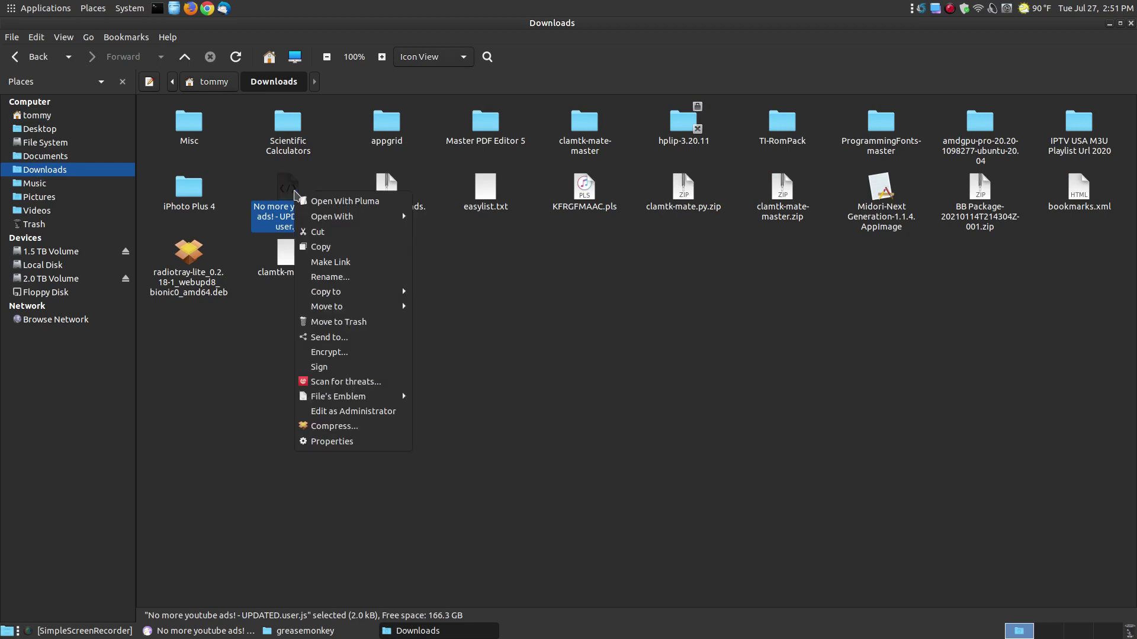
left_click(319, 236)
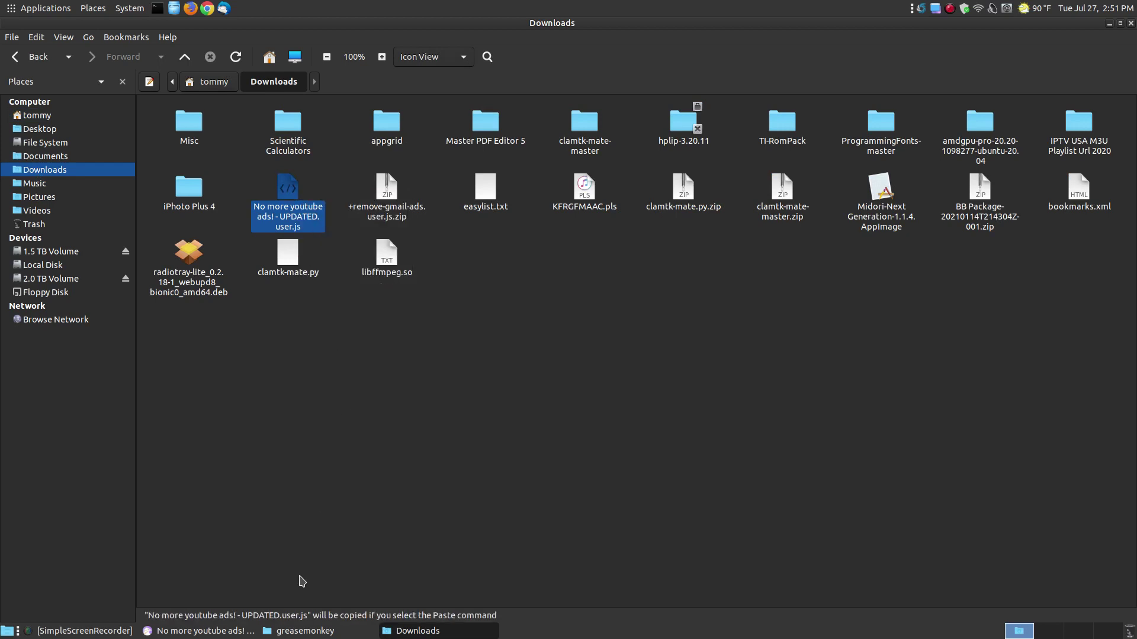
- Open and dismiss the greasemonkey folder's context menu, then bring Falkon's script page back
left_click(302, 630)
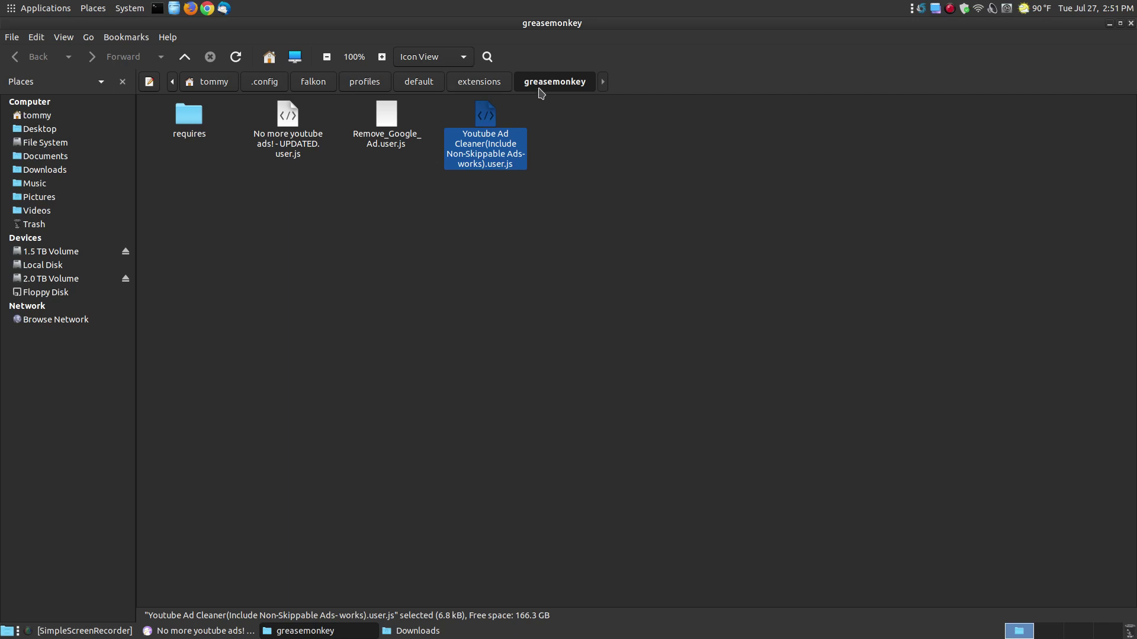
left_click(479, 252)
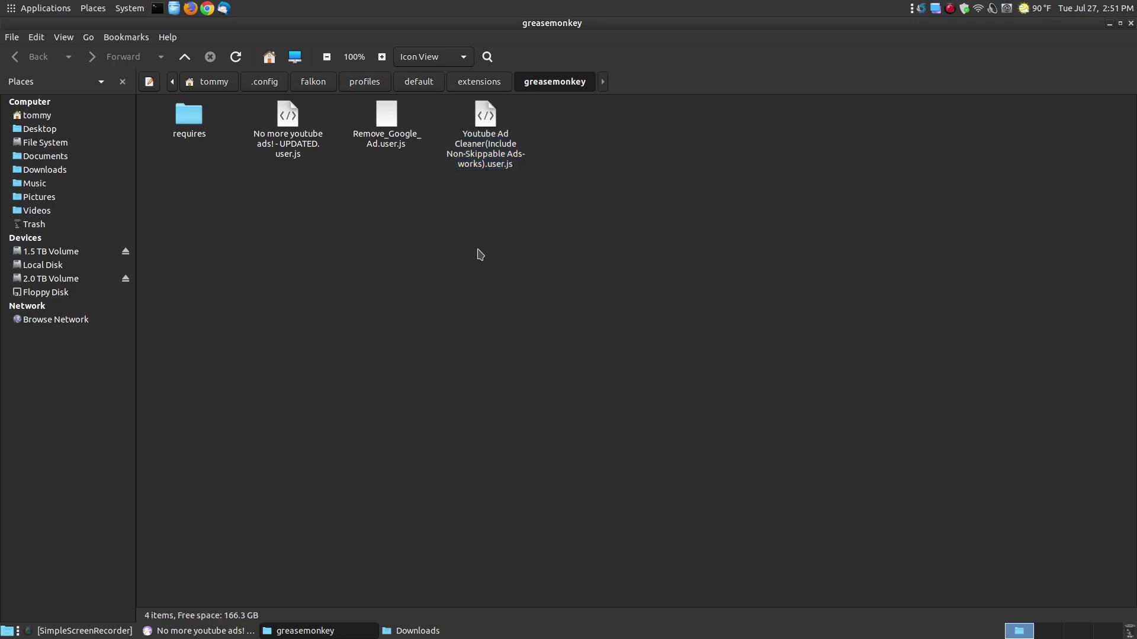
right_click(479, 252)
left_click(411, 289)
left_click(417, 630)
left_click(302, 631)
left_click(201, 630)
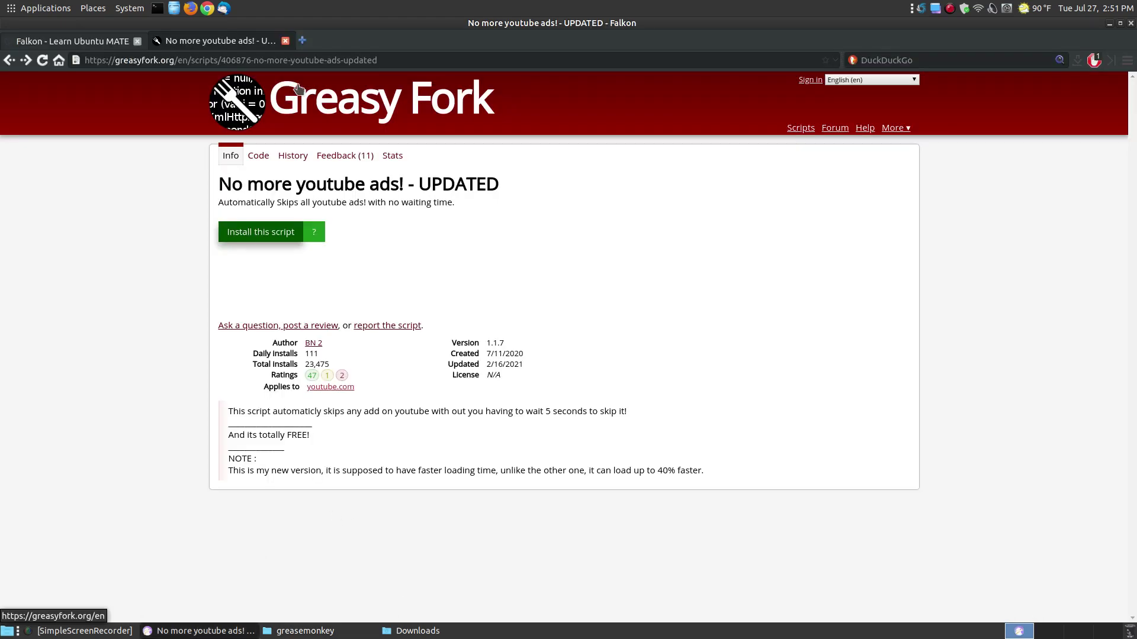
- Close the No more youtube ads! tab and open Falkon's Preferences from the main menu
left_click(286, 41)
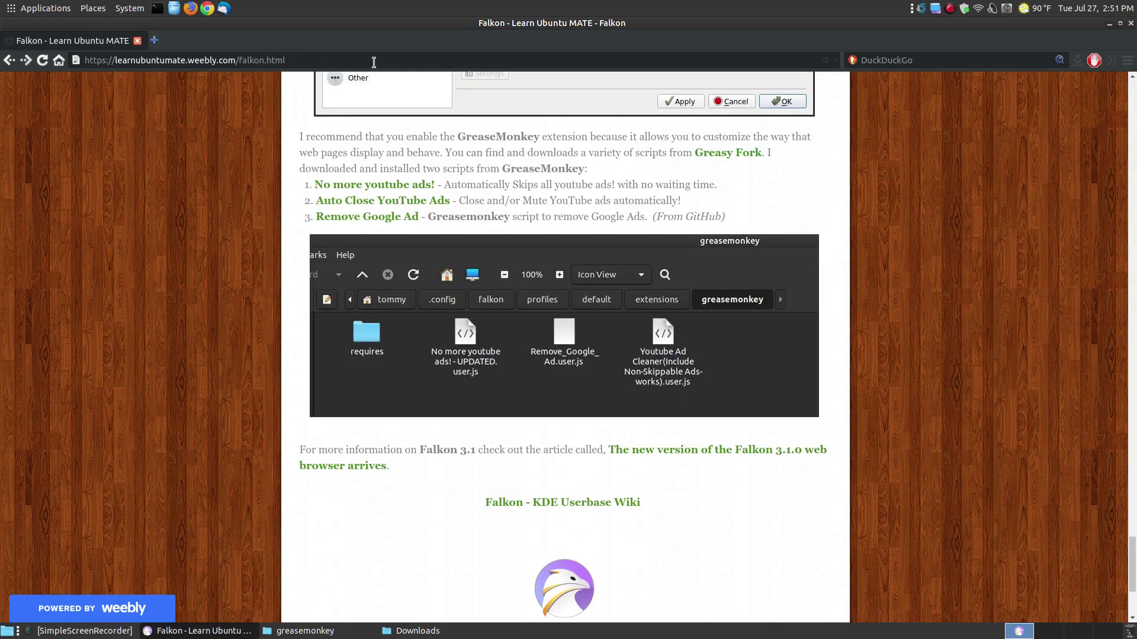
left_click(1126, 60)
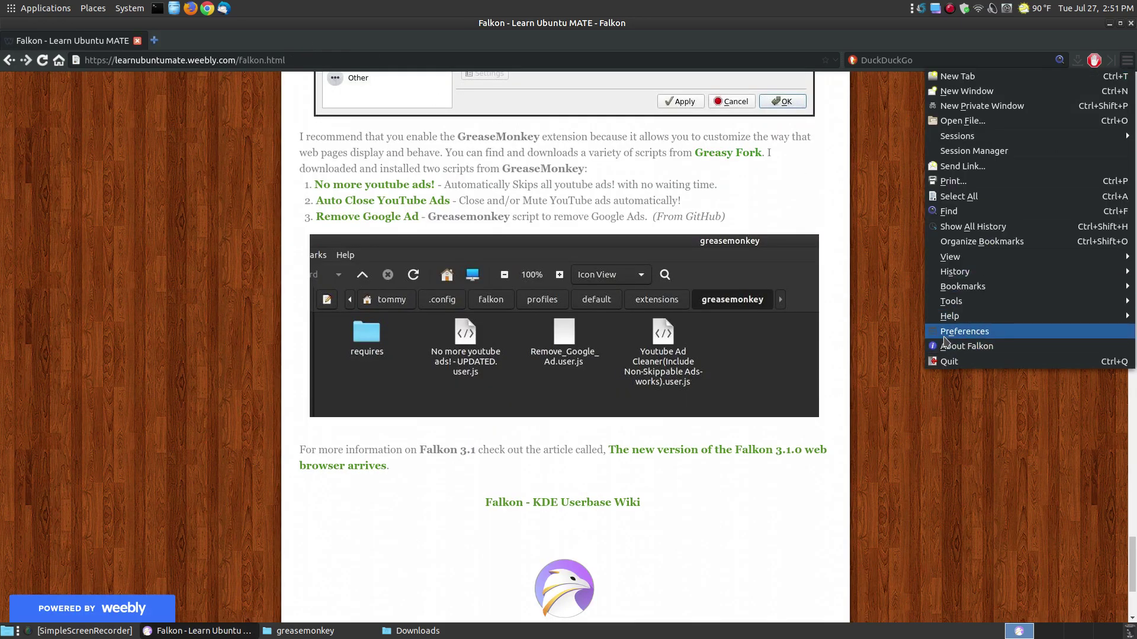
left_click(944, 332)
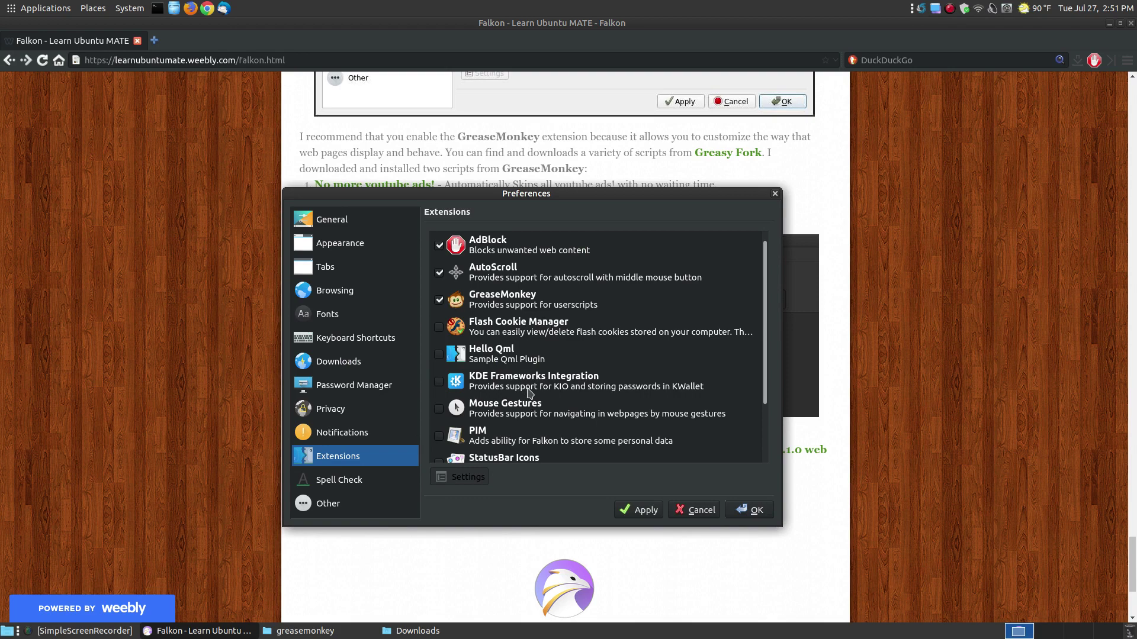
- Open GreaseMonkey's Scripts list under Extensions, review both scripts, and close it
left_click(509, 305)
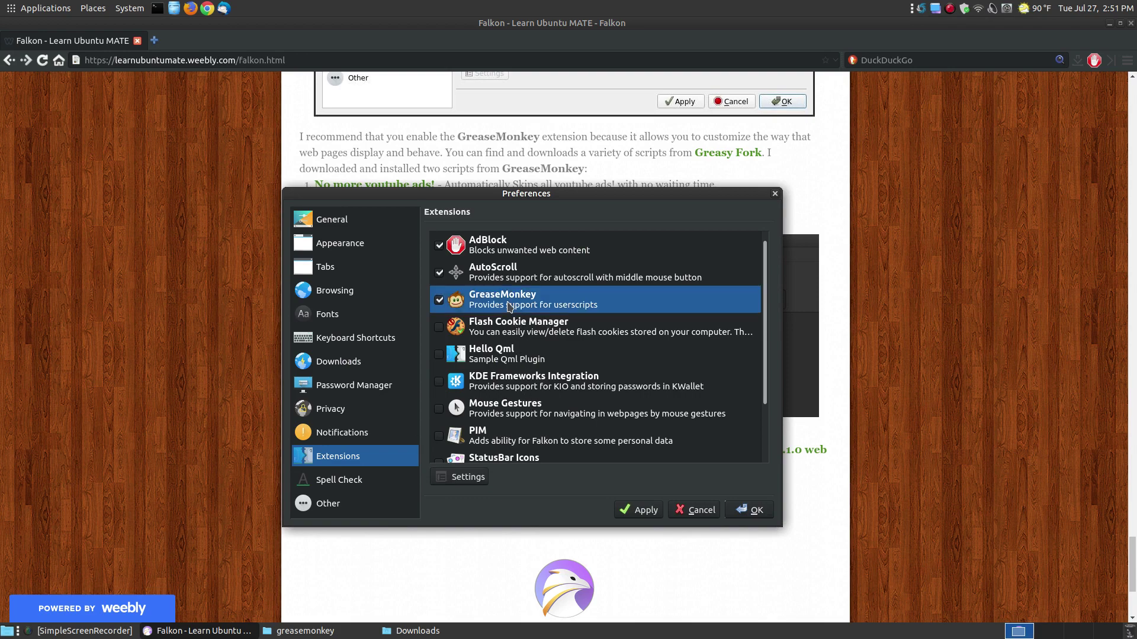
left_click(464, 480)
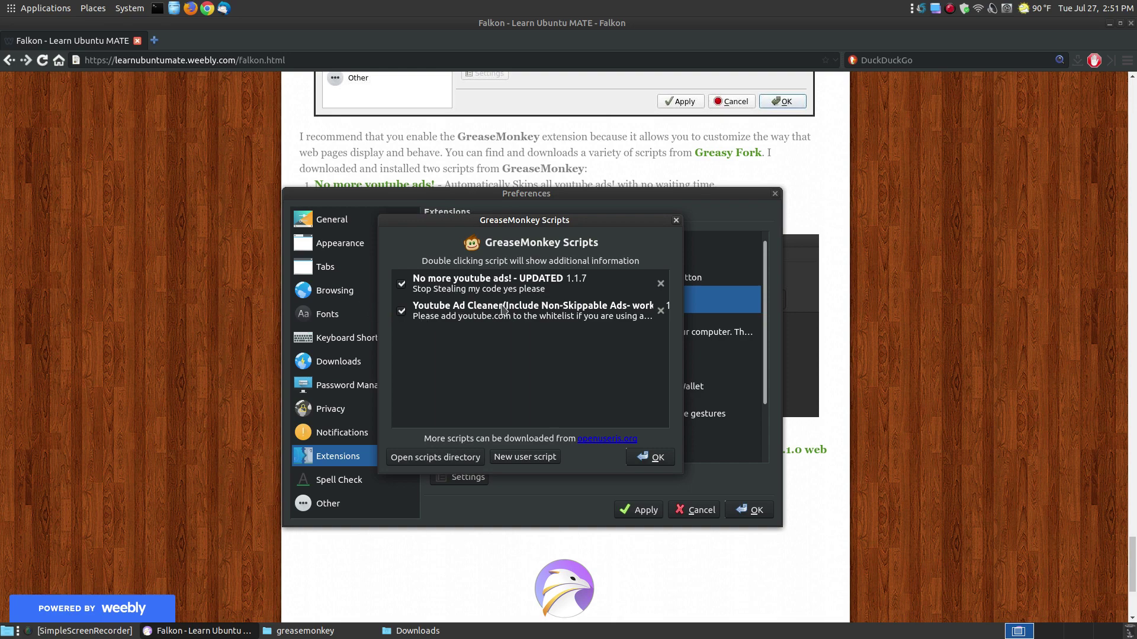
left_click(657, 459)
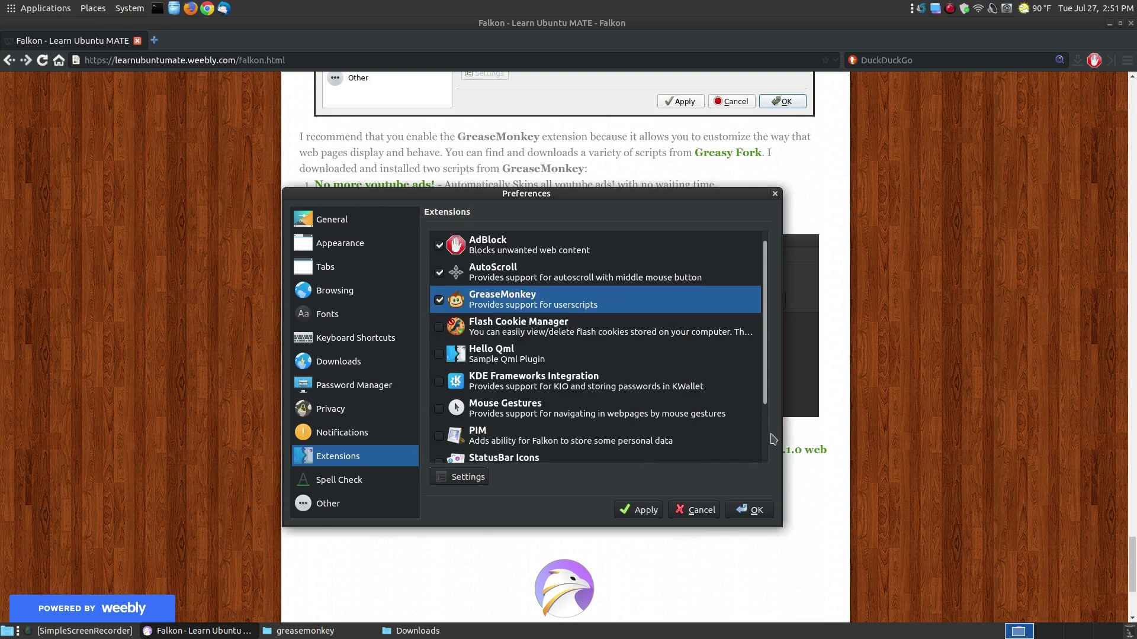
- Move the Preferences dialog up, then scroll through Ubunlog's Falkon 3.1.0 release article
left_click_drag(520, 191, 522, 125)
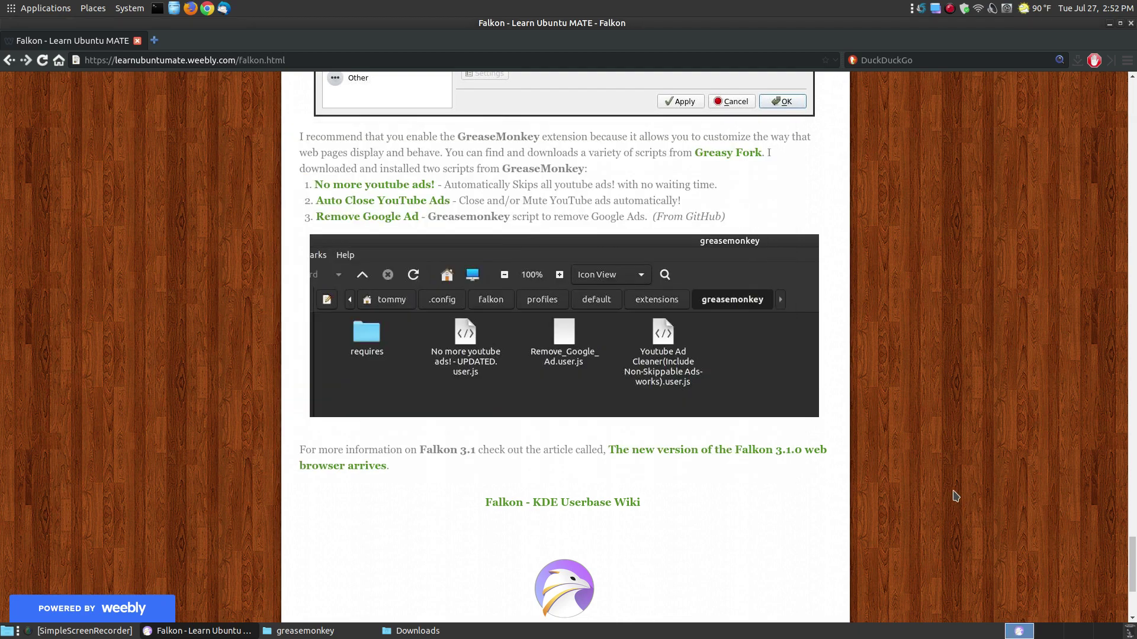
scroll(1033, 411, "down", 3)
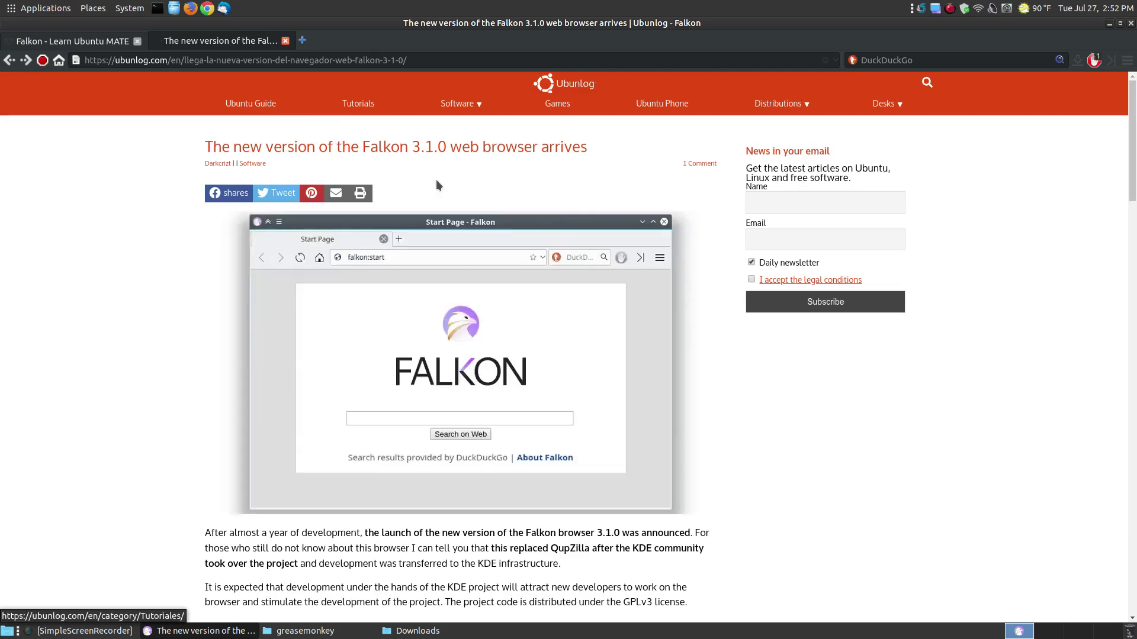
scroll(1117, 266, "down", 15)
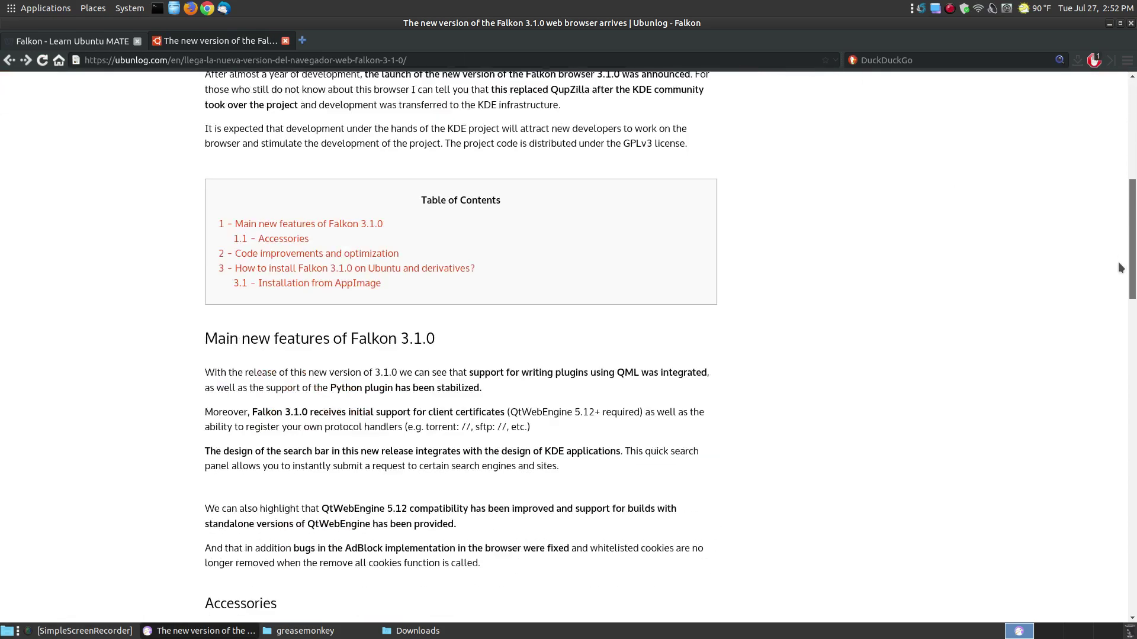
scroll(1111, 330, "down", 12)
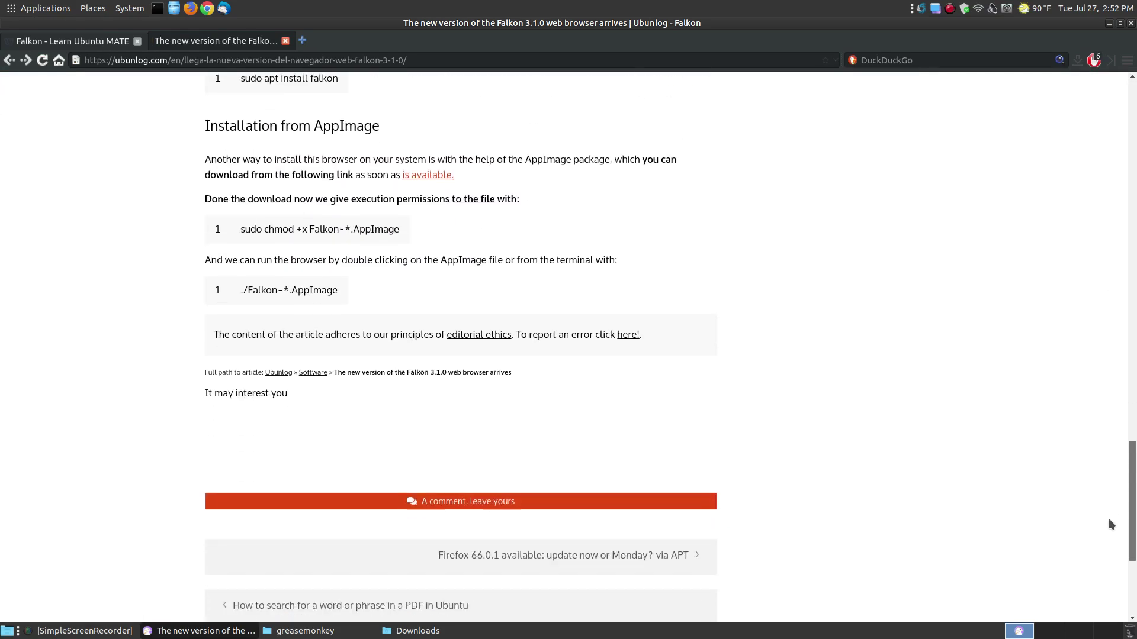
scroll(1110, 527, "up", 20)
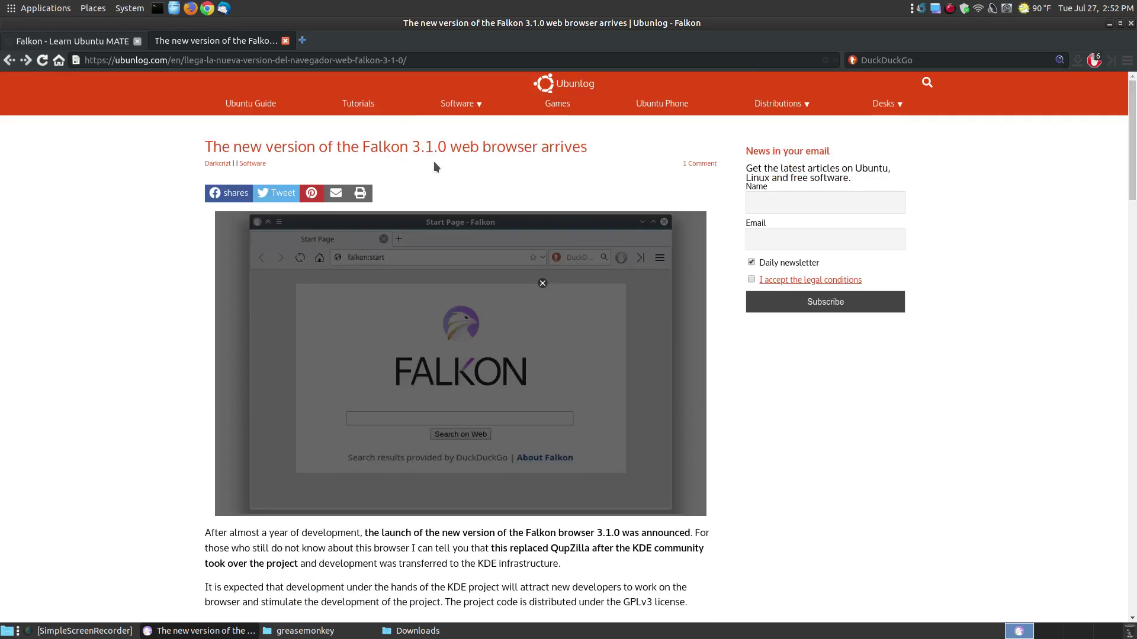
- Close the Ubunlog article tab, glance through the KDE UserBase Wiki Falkon page, then close it too
left_click(285, 41)
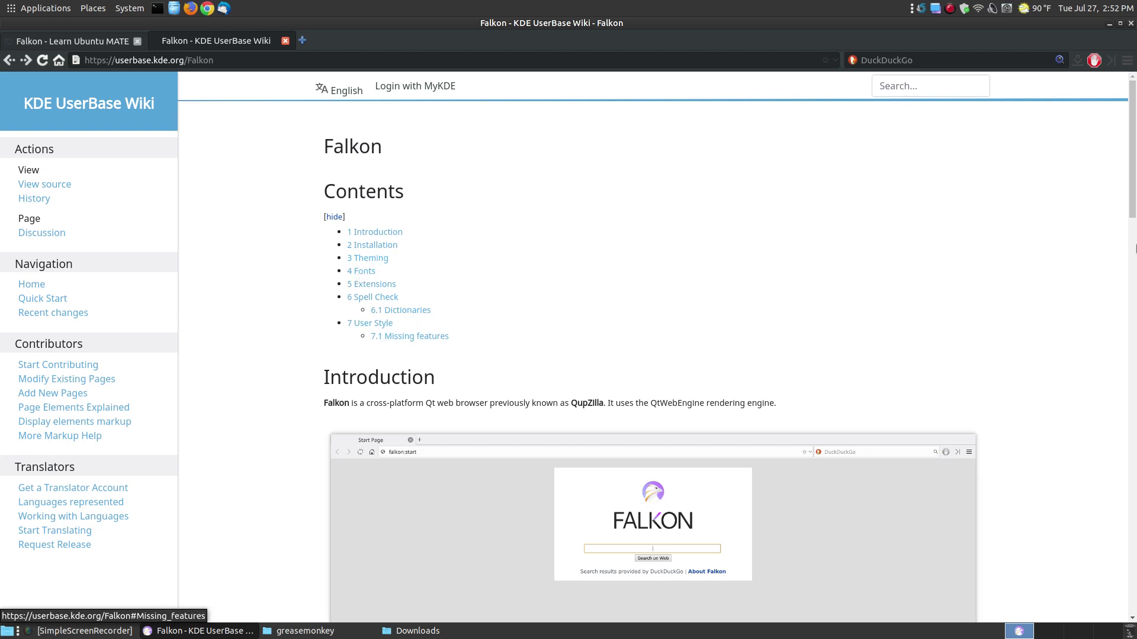
mouse_move(1131, 195)
left_mouse_down()
mouse_move(1130, 595)
mouse_move(1130, 192)
left_mouse_up()
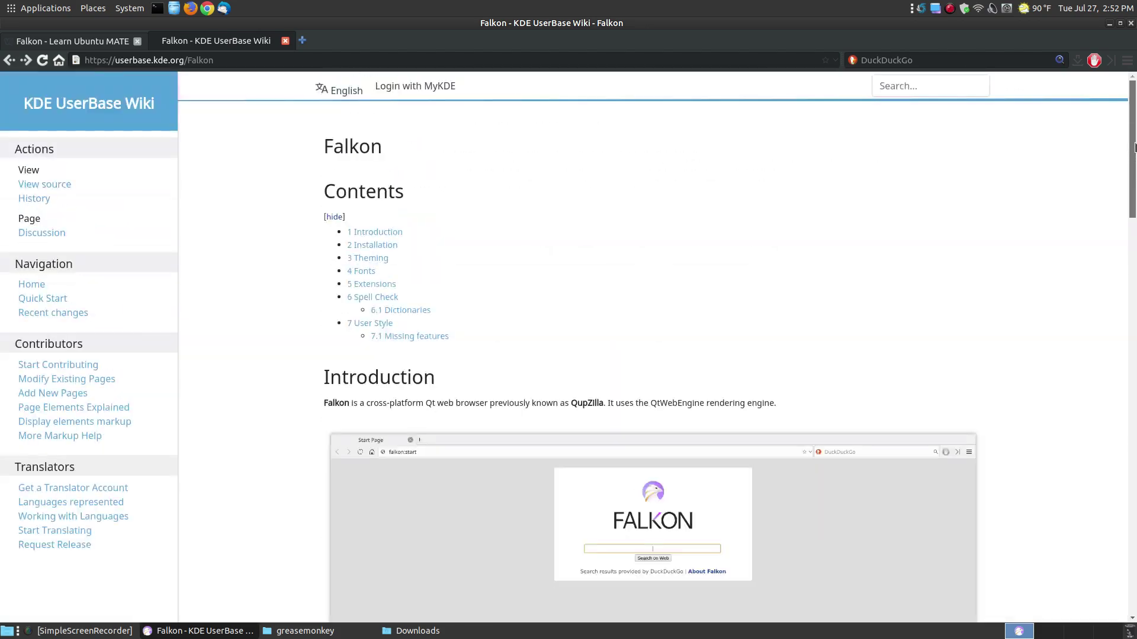
left_click(285, 40)
scroll(945, 461, "down", 2)
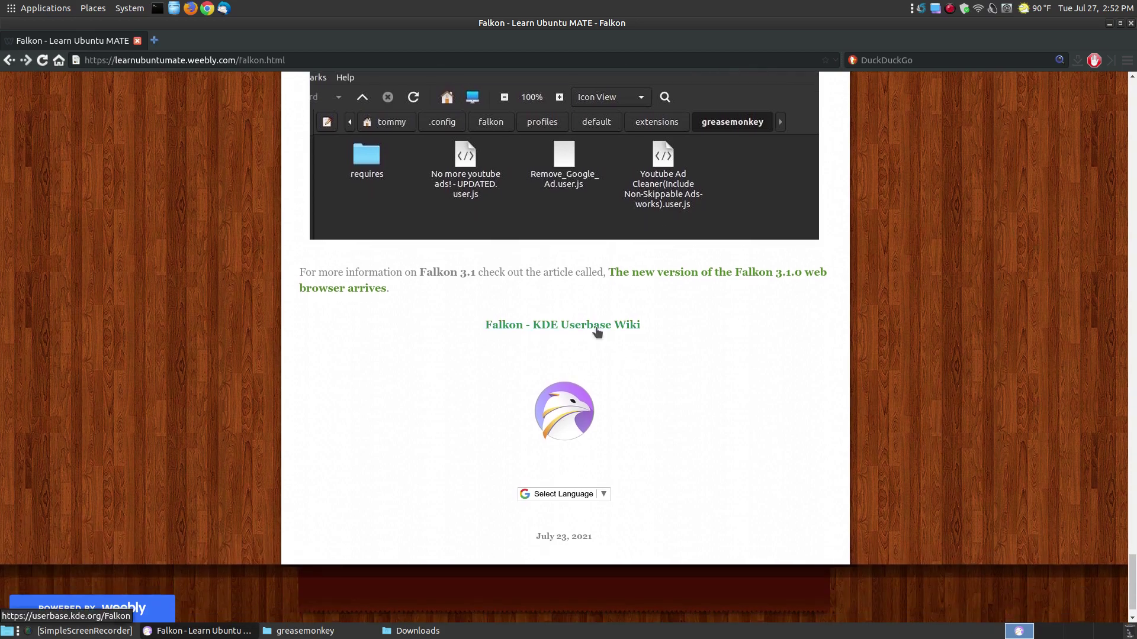
scroll(1132, 583, "up", 2)
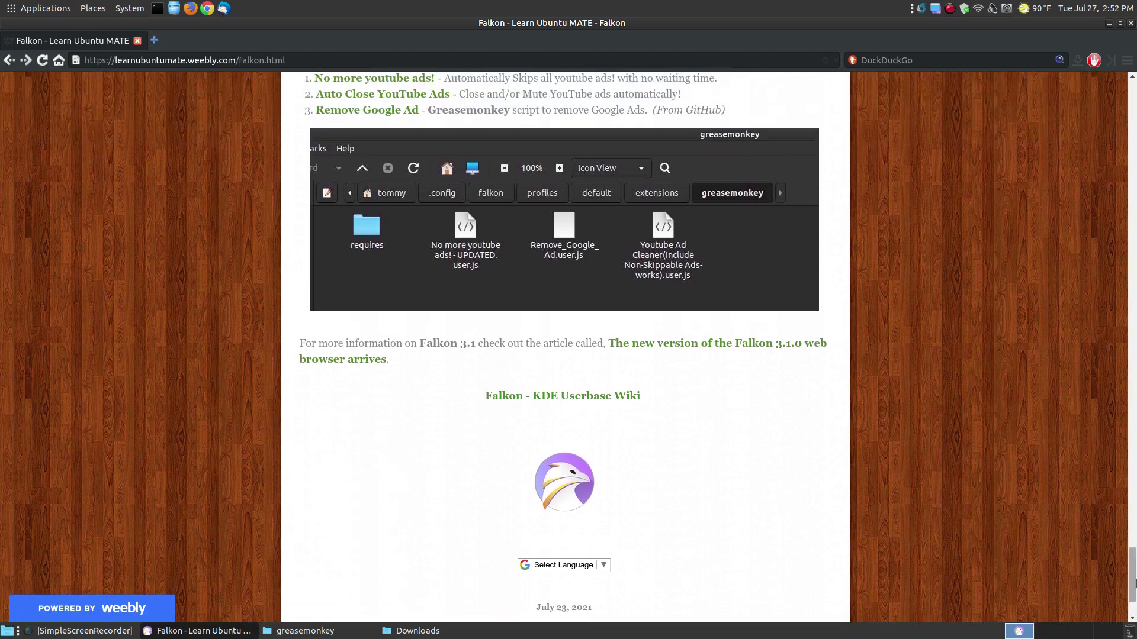
left_click_drag(1132, 583, 1128, 150)
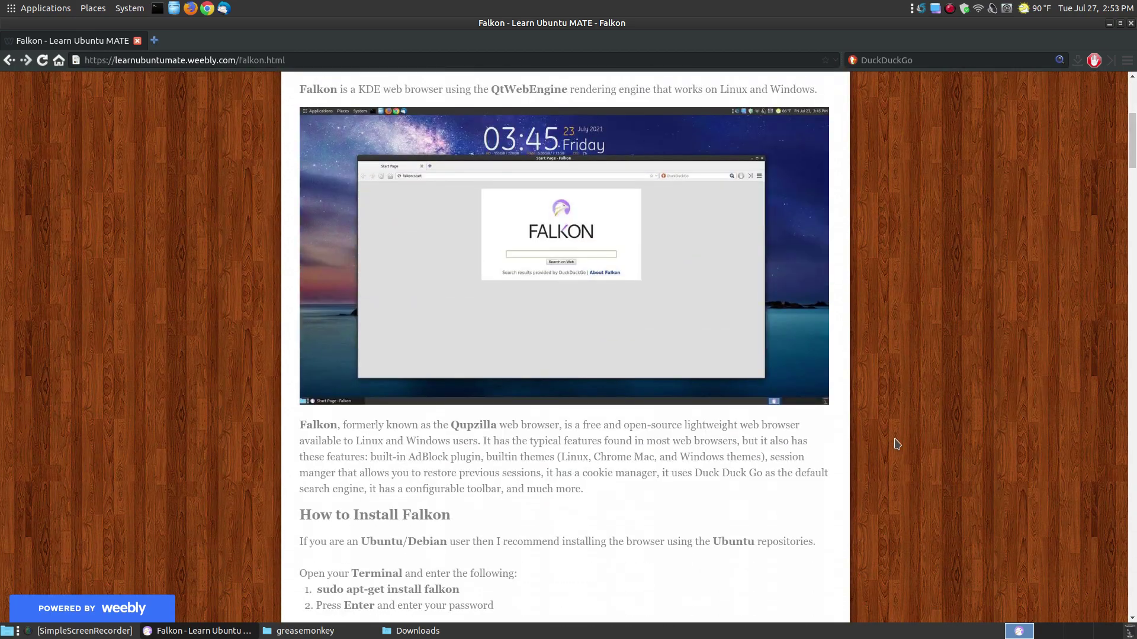
scroll(900, 450, "down", 5)
scroll(866, 393, "up", 4)
scroll(850, 385, "up", 5)
scroll(569, 304, "up", 1)
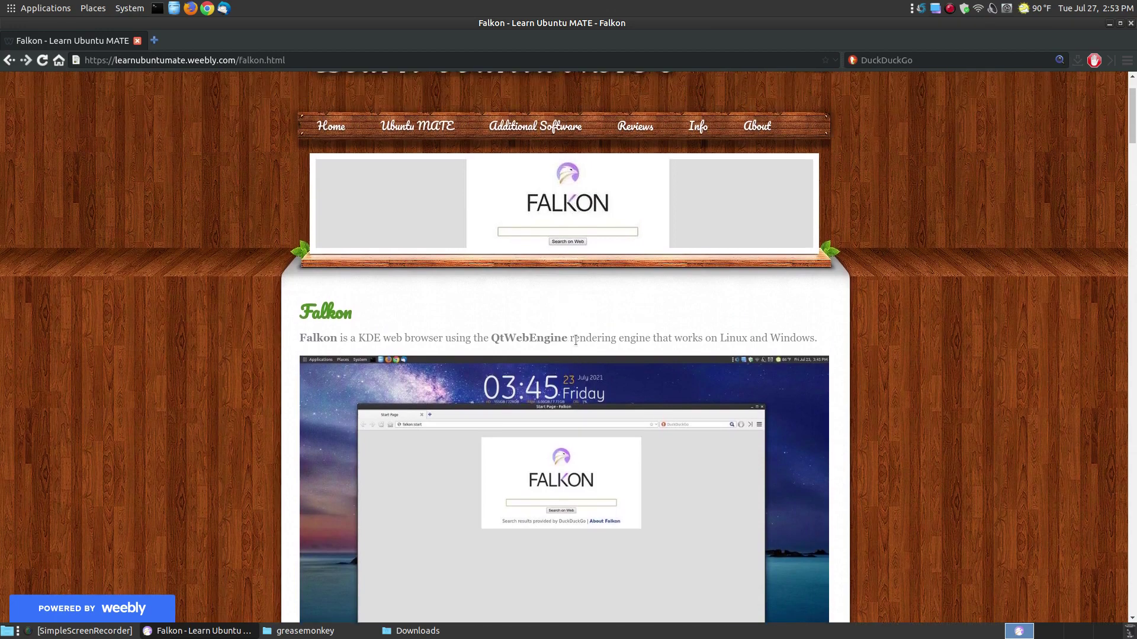
left_click_drag(571, 338, 494, 333)
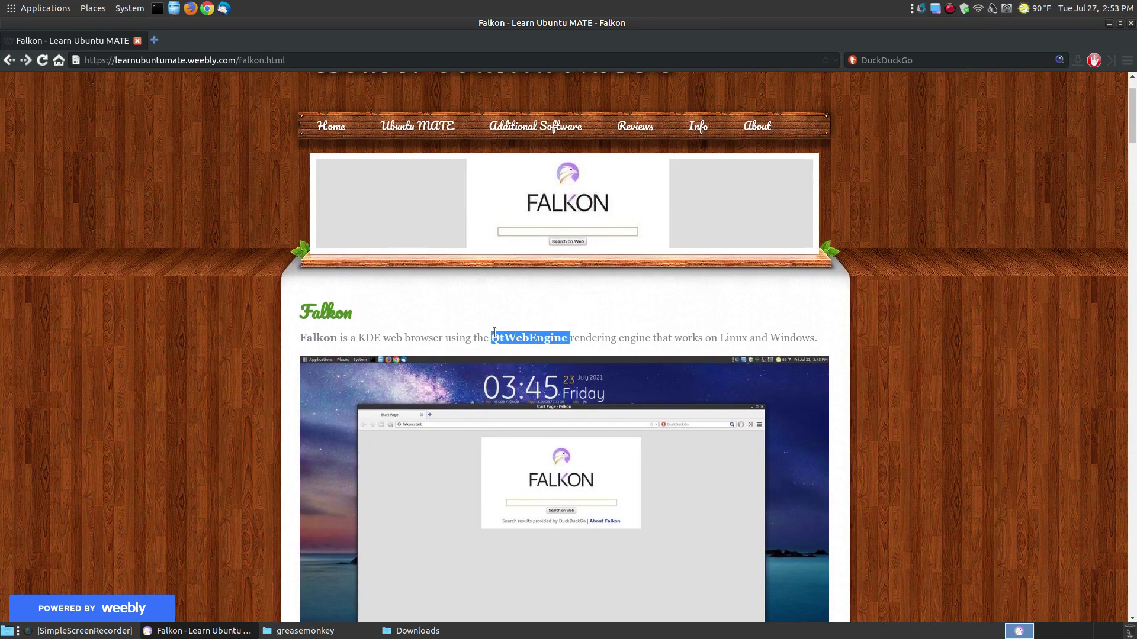
left_click(636, 339)
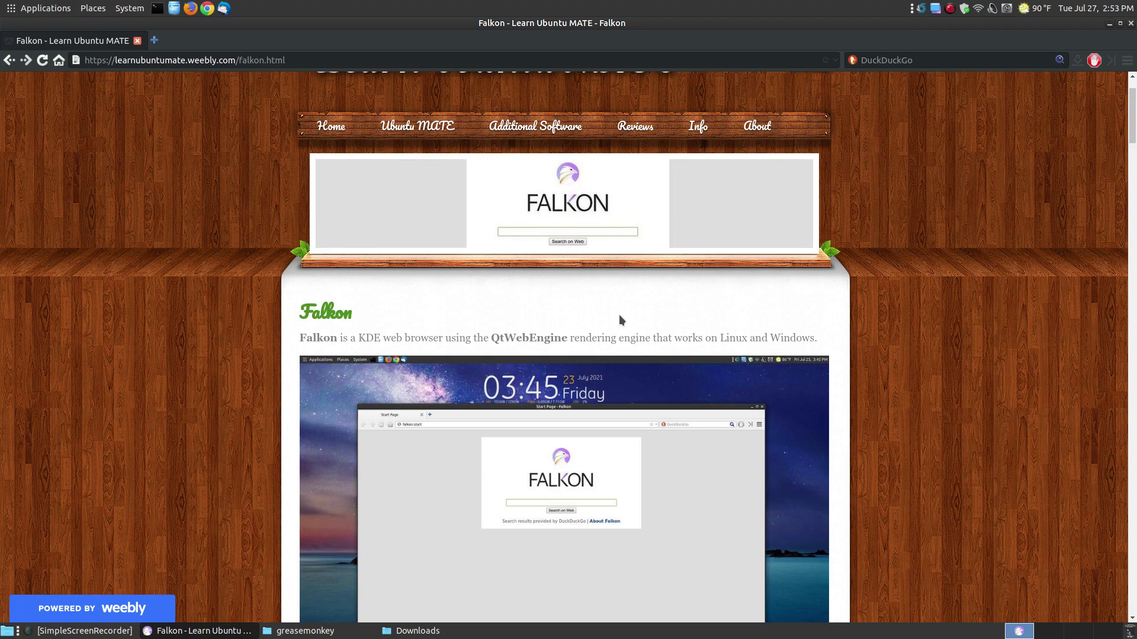
left_click_drag(1132, 133, 1133, 424)
scroll(802, 417, "down", 2)
scroll(803, 418, "down", 7)
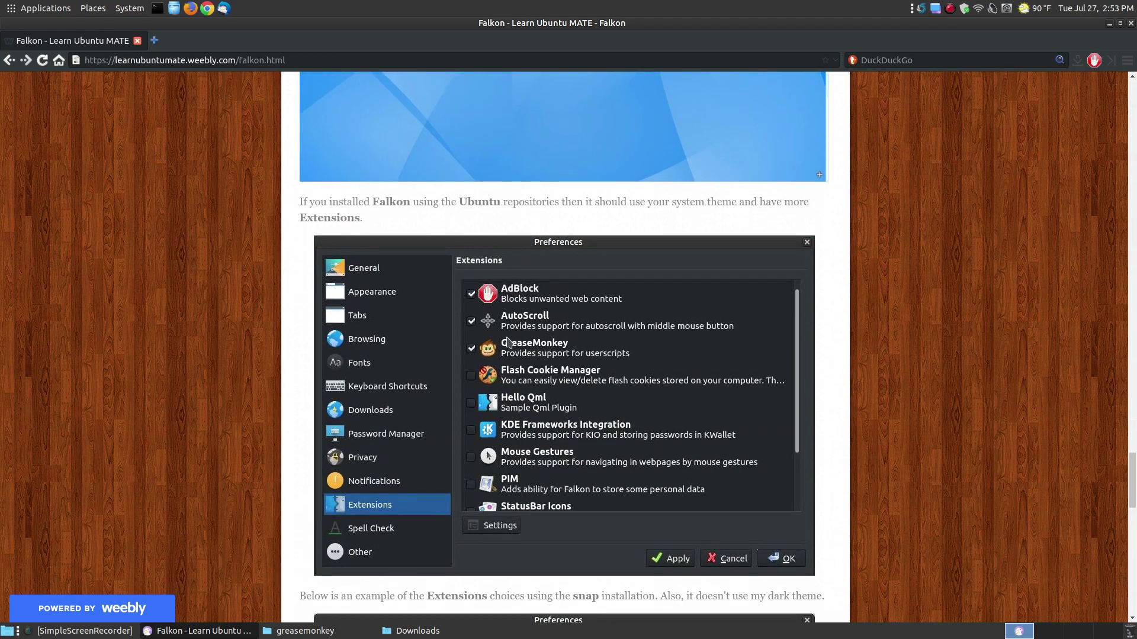
scroll(1132, 496, "down", 1)
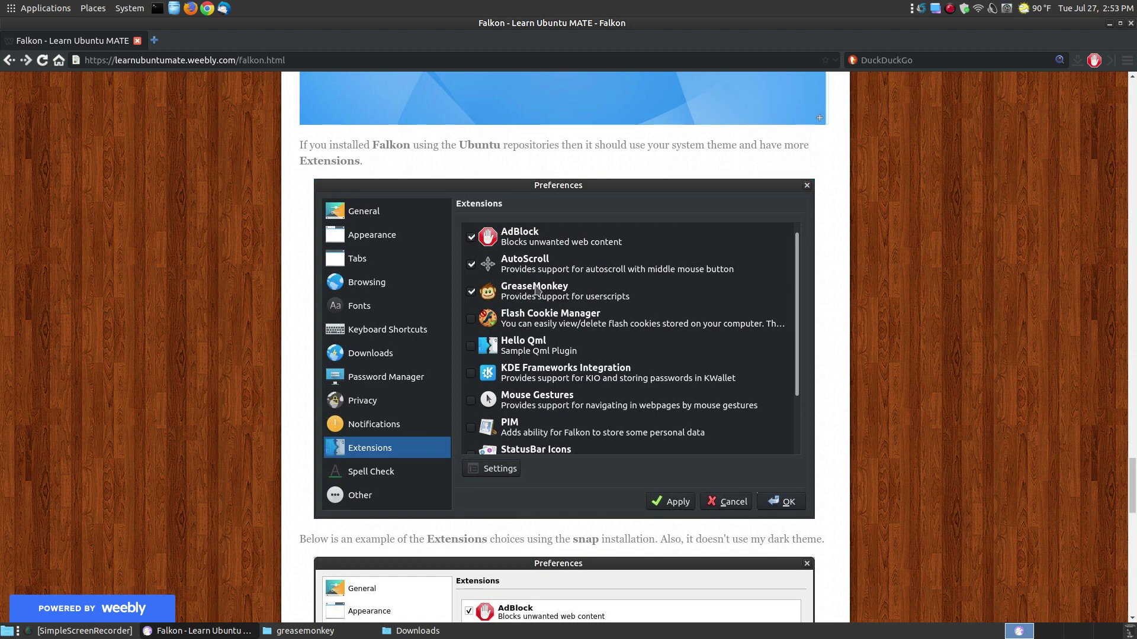
left_click_drag(1132, 490, 1132, 102)
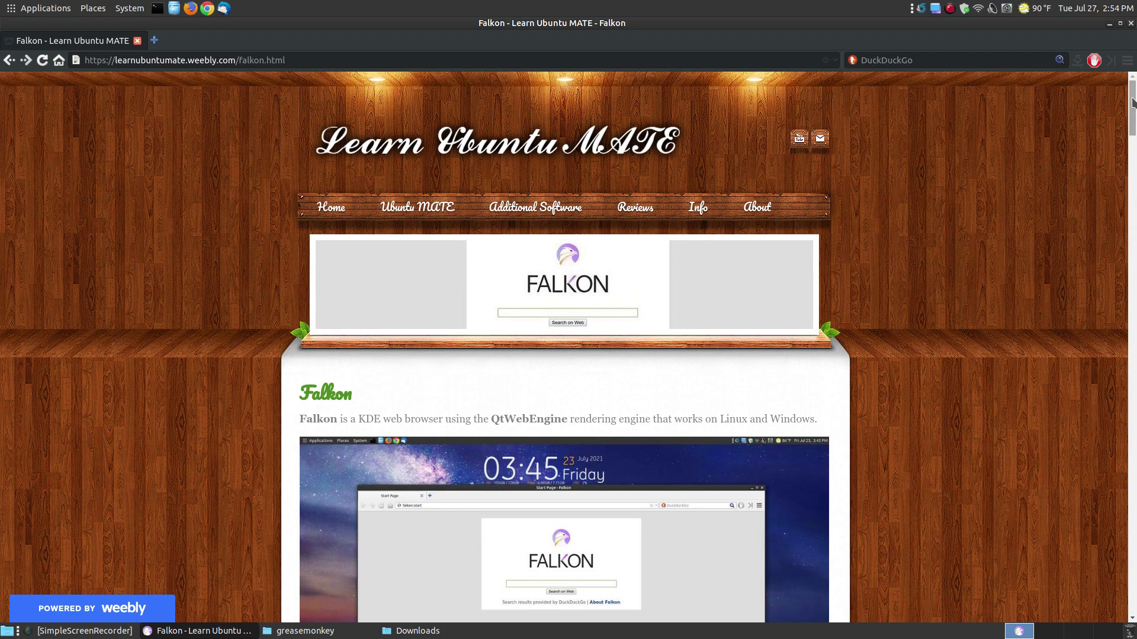
left_click_drag(1132, 102, 1132, 77)
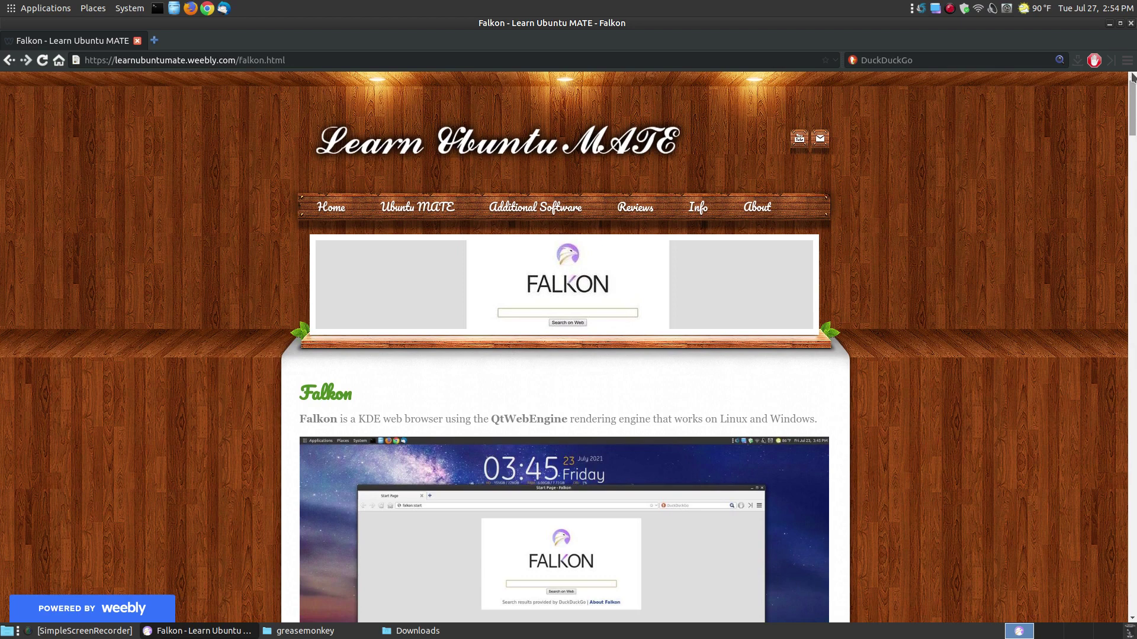